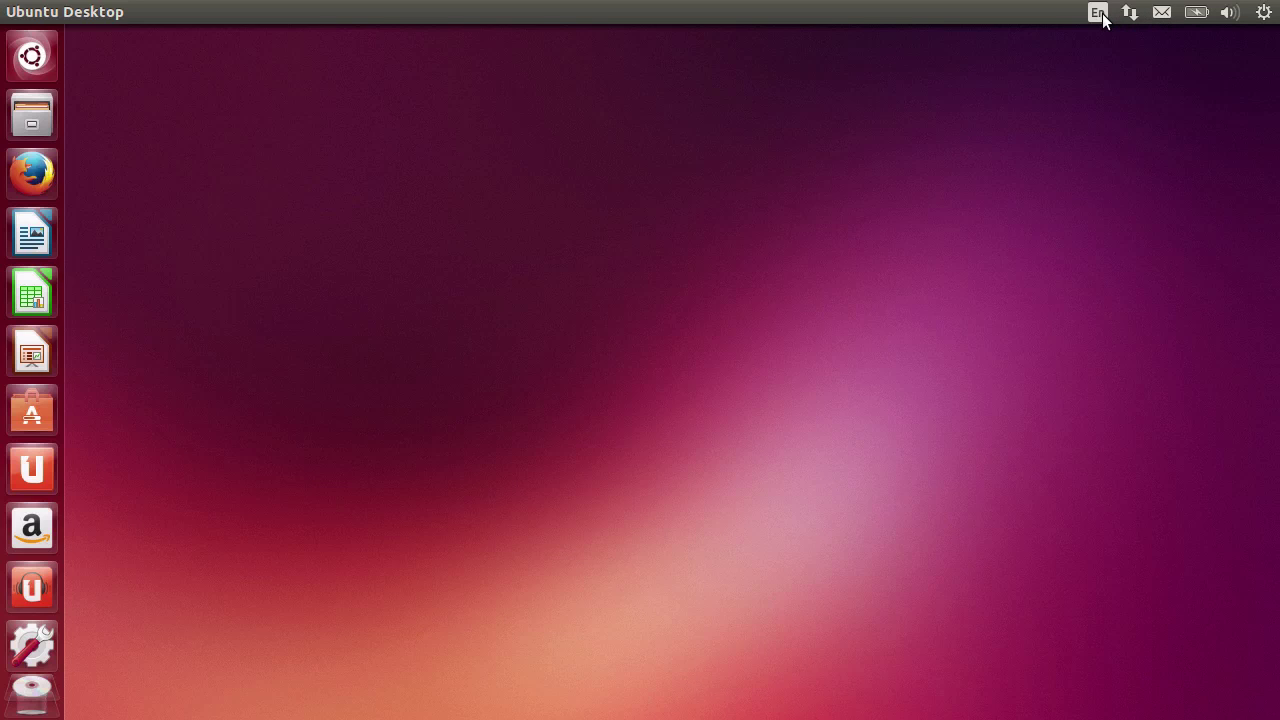
# - Check the volume and battery indicators, then open the Dash listing Terminal, Thunderbird Mail and Calculator
pyautogui.click(1228, 14)
pyautogui.click(1182, 12)
pyautogui.click(34, 58)
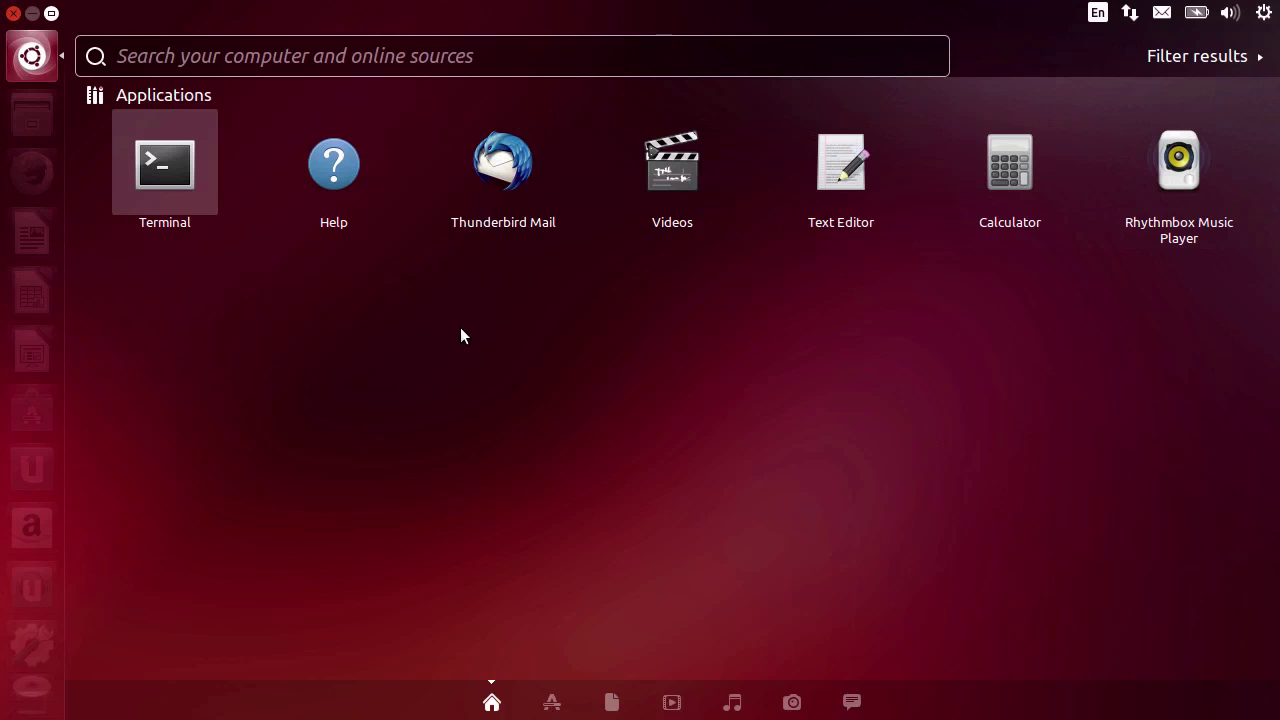
# - Launch Thunderbird Mail, skip the new email address offer, and close Mail Account Setup
pyautogui.click(507, 168)
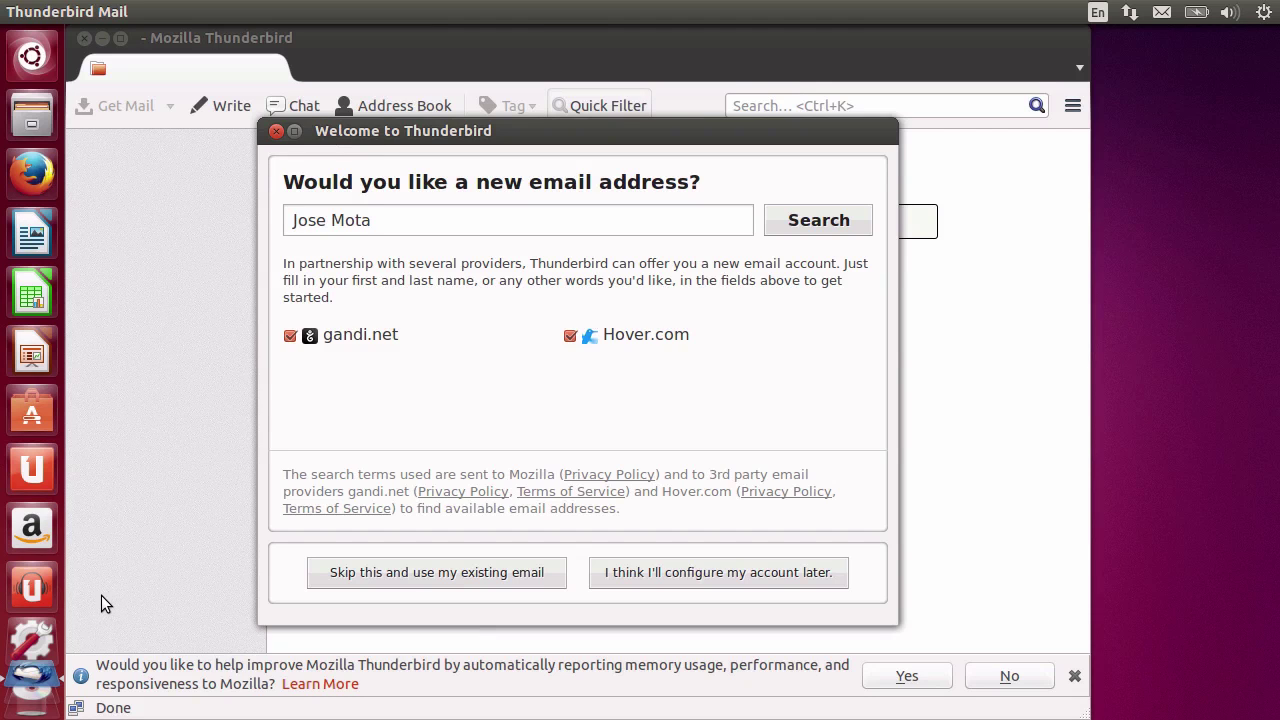
pyautogui.moveTo(33, 582)
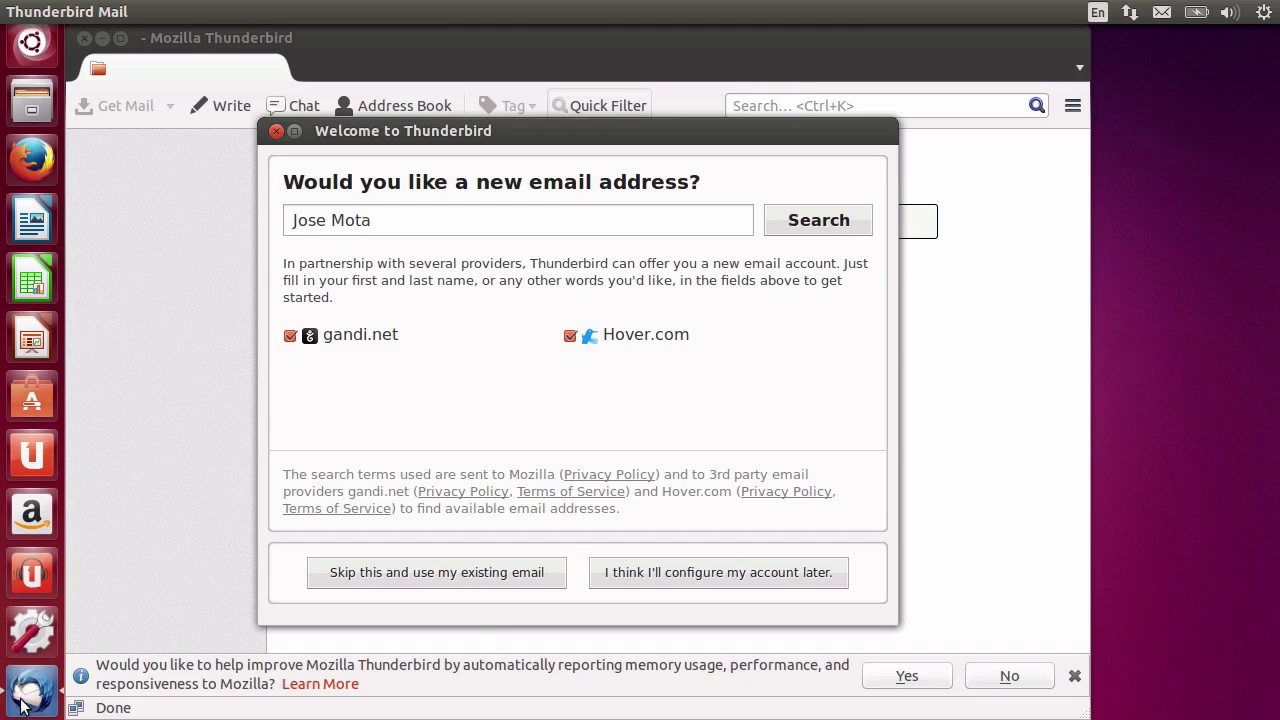
pyautogui.click(375, 579)
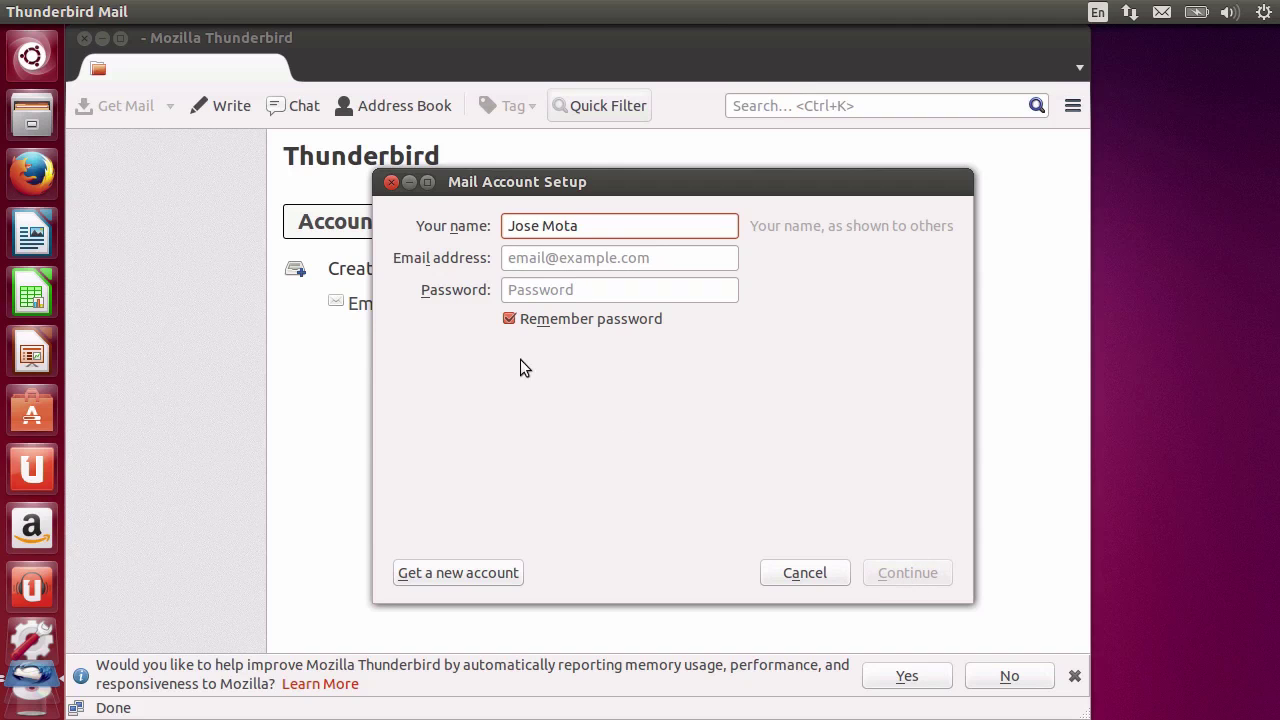
pyautogui.click(391, 183)
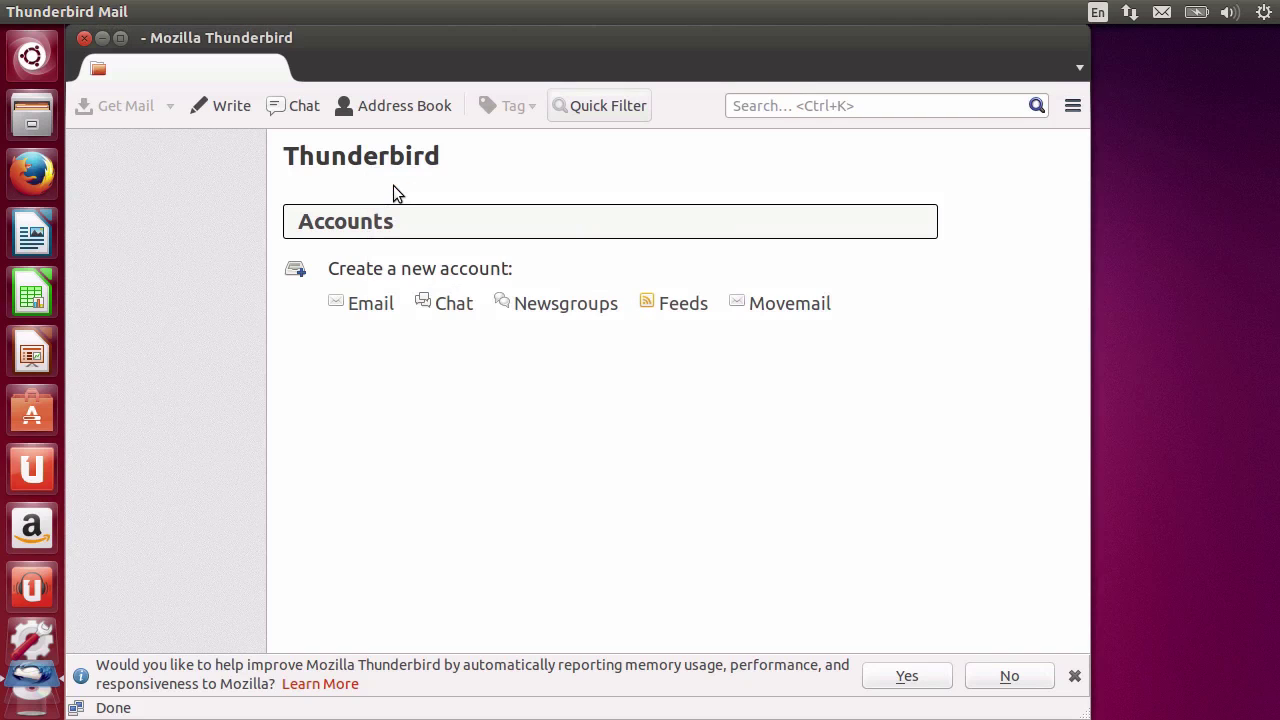
# - Close Thunderbird, then launch Firefox, move its window, and load tutsplus.com
pyautogui.click(84, 39)
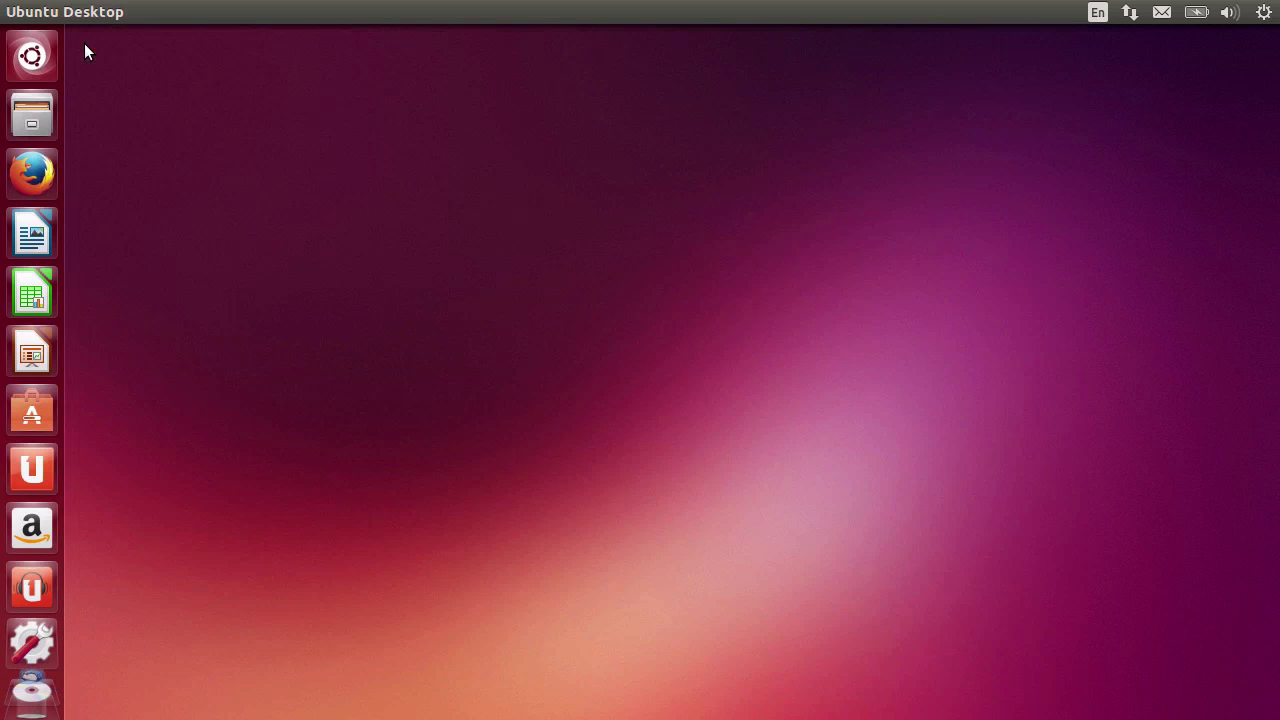
pyautogui.click(33, 176)
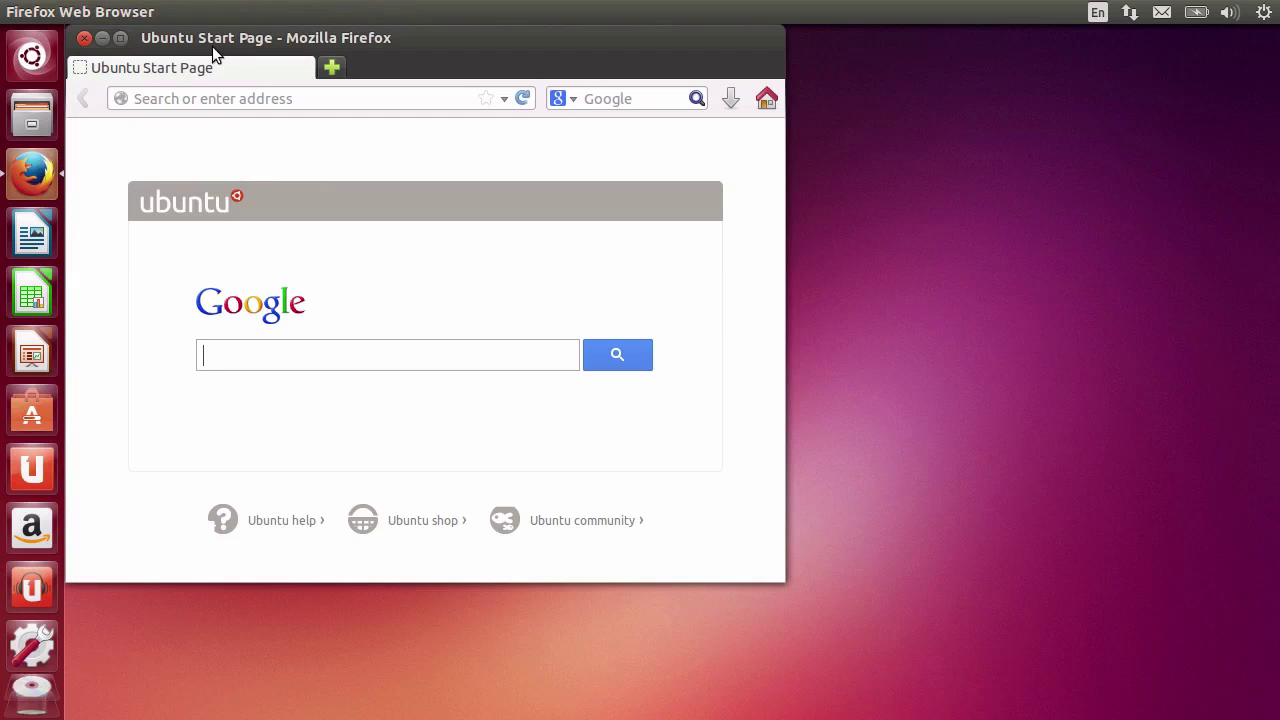
pyautogui.moveTo(212, 48); pyautogui.dragTo(318, 94)
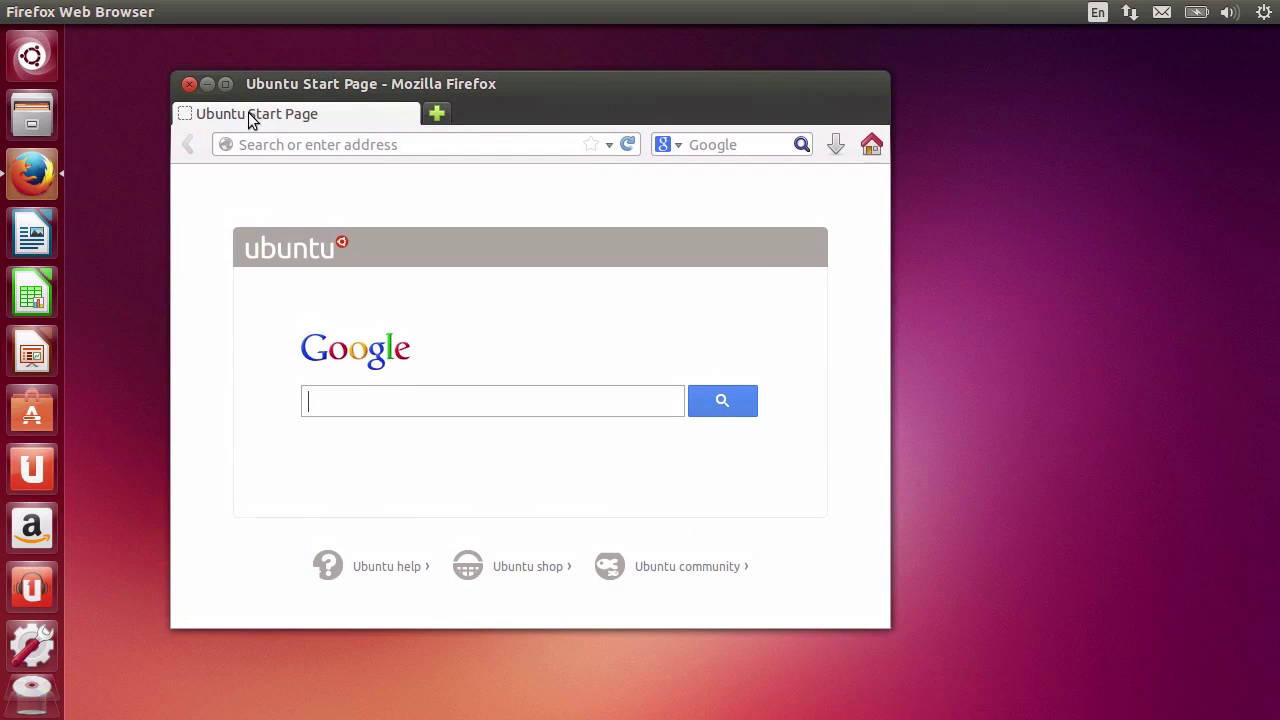
pyautogui.click(313, 147)
pyautogui.write('tutsplus.com')
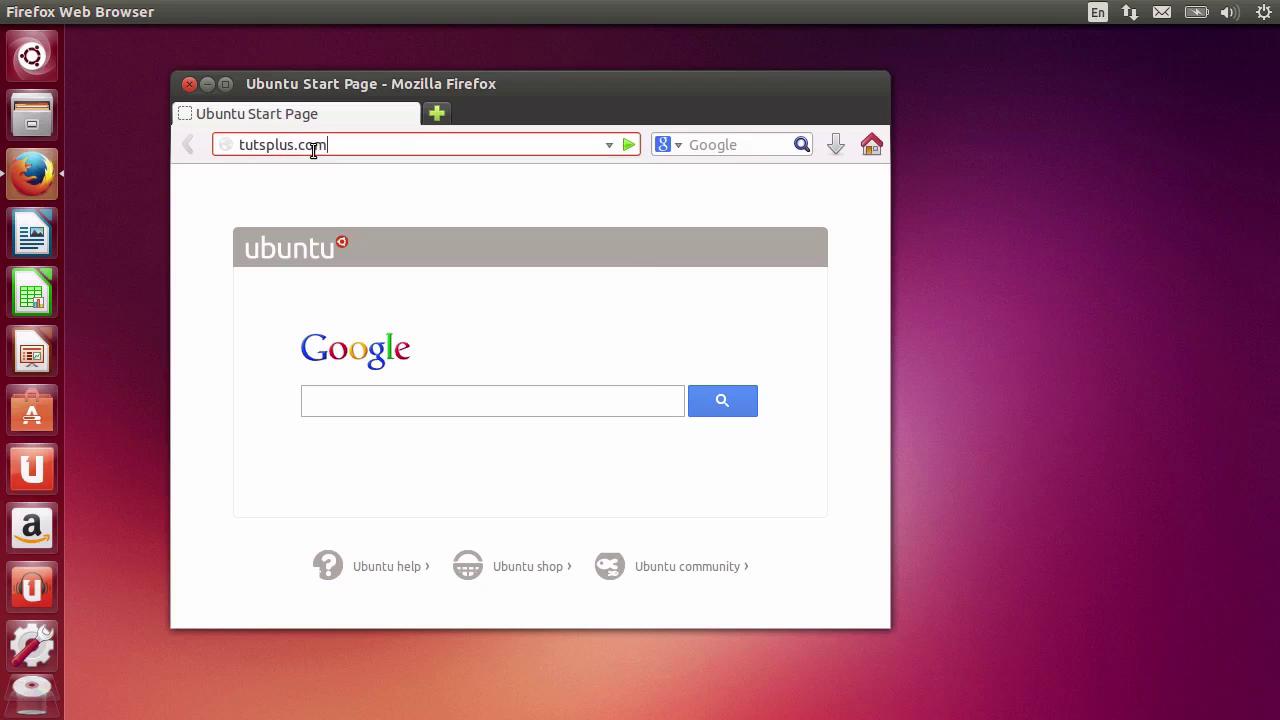
pyautogui.press('Return')
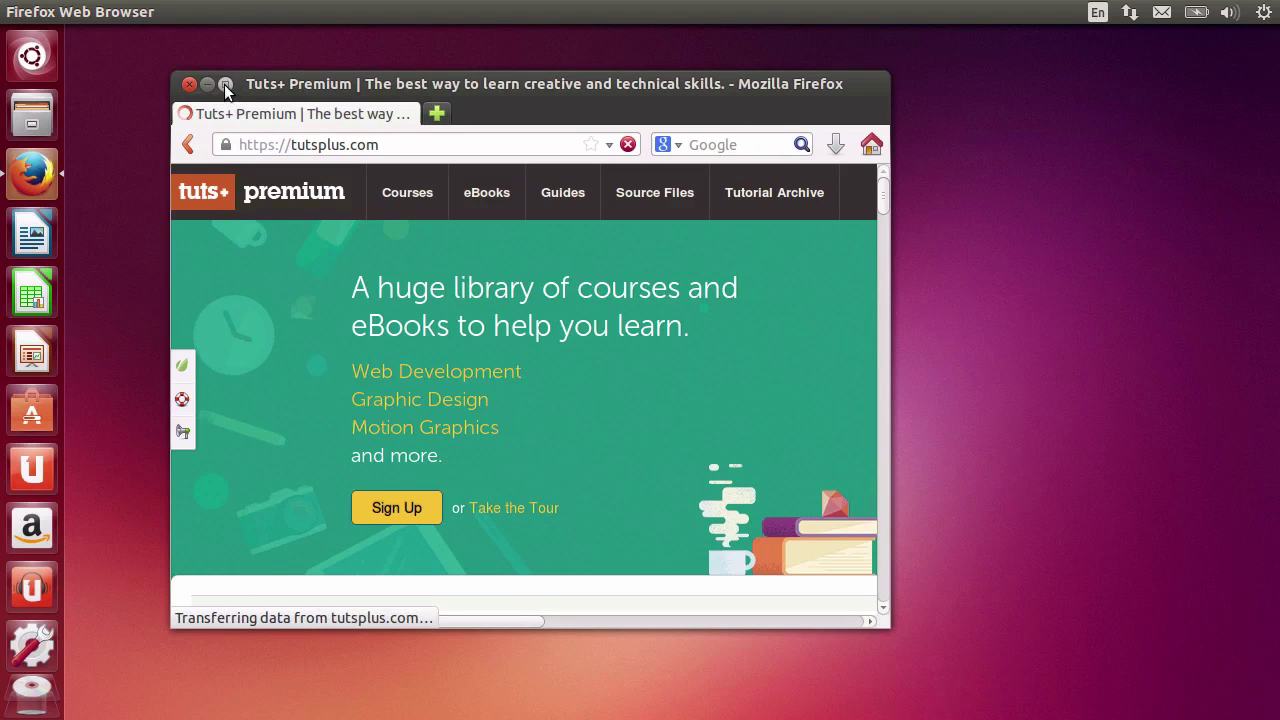
# - Maximize the Firefox window on tutsplus.com, then quit Firefox via File > Quit
pyautogui.click(225, 86)
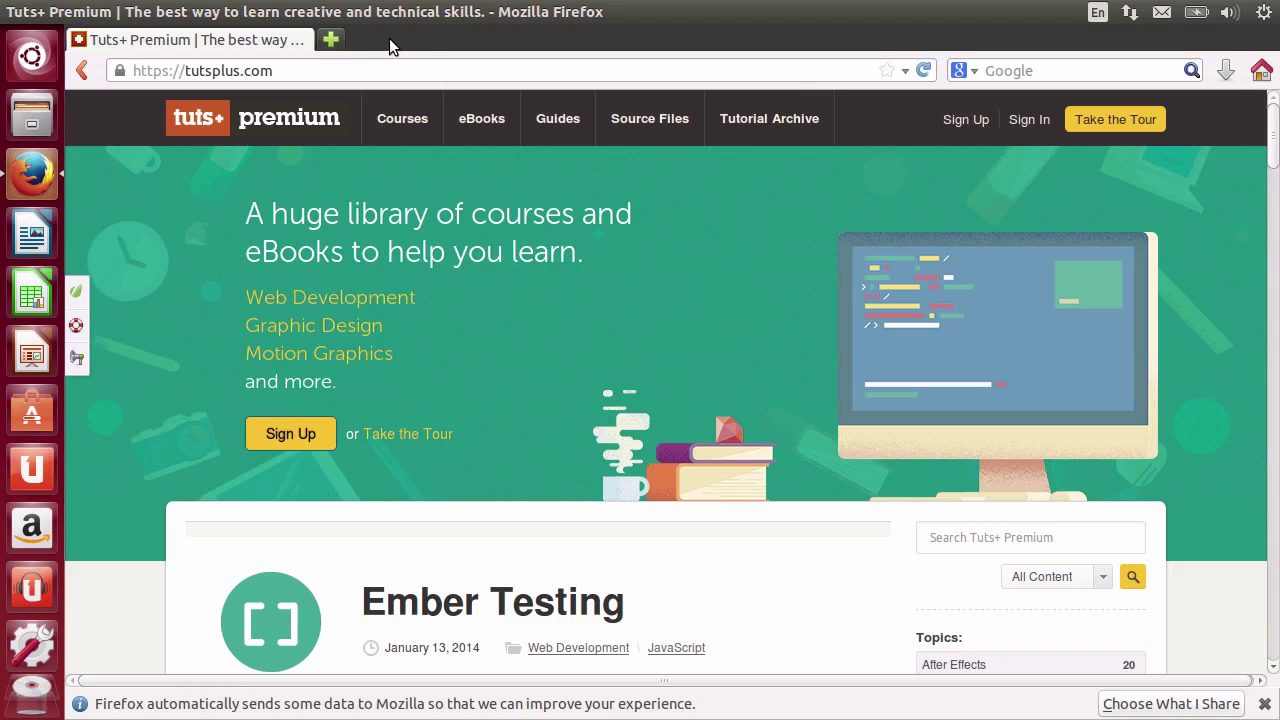
pyautogui.moveTo(245, 20)
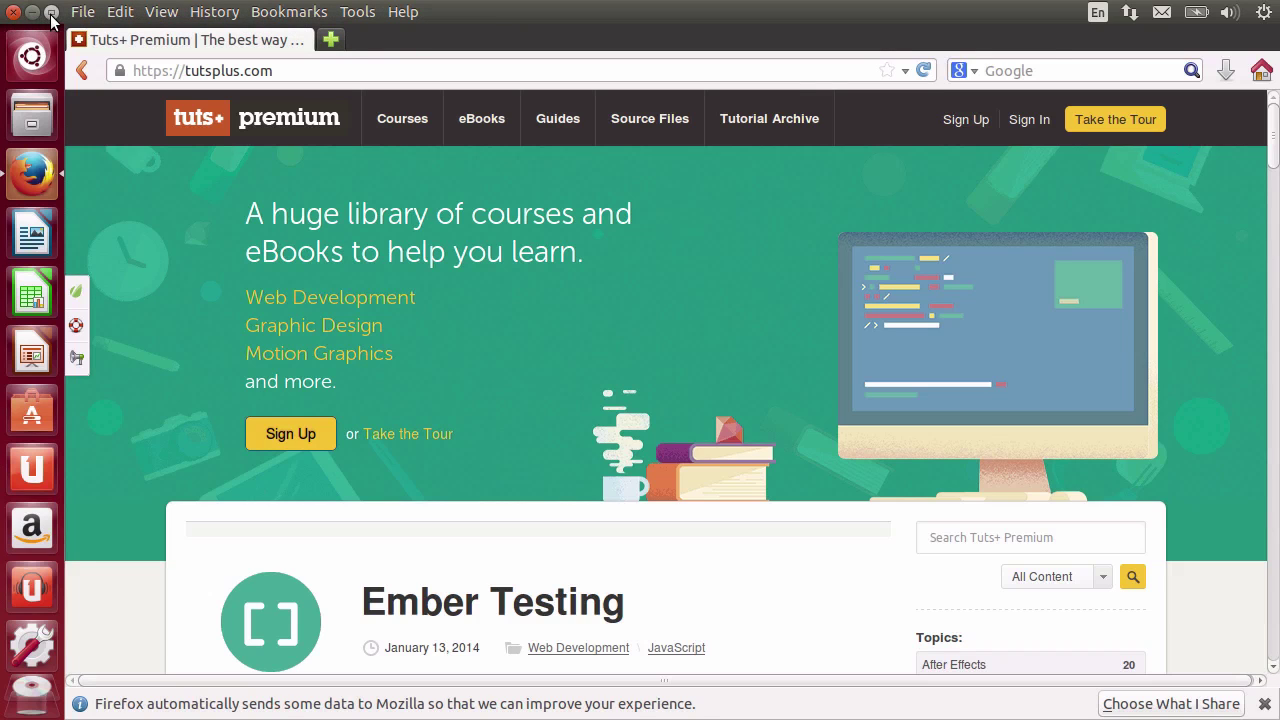
pyautogui.click(83, 12)
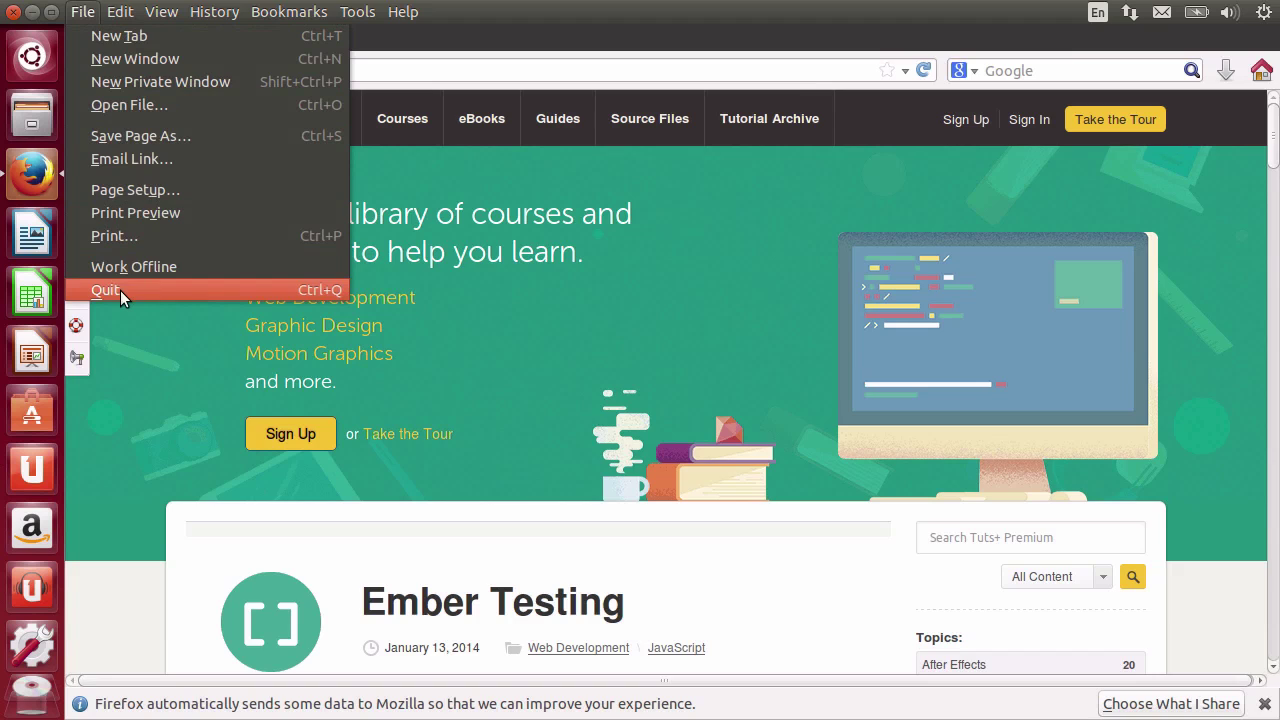
pyautogui.click(120, 290)
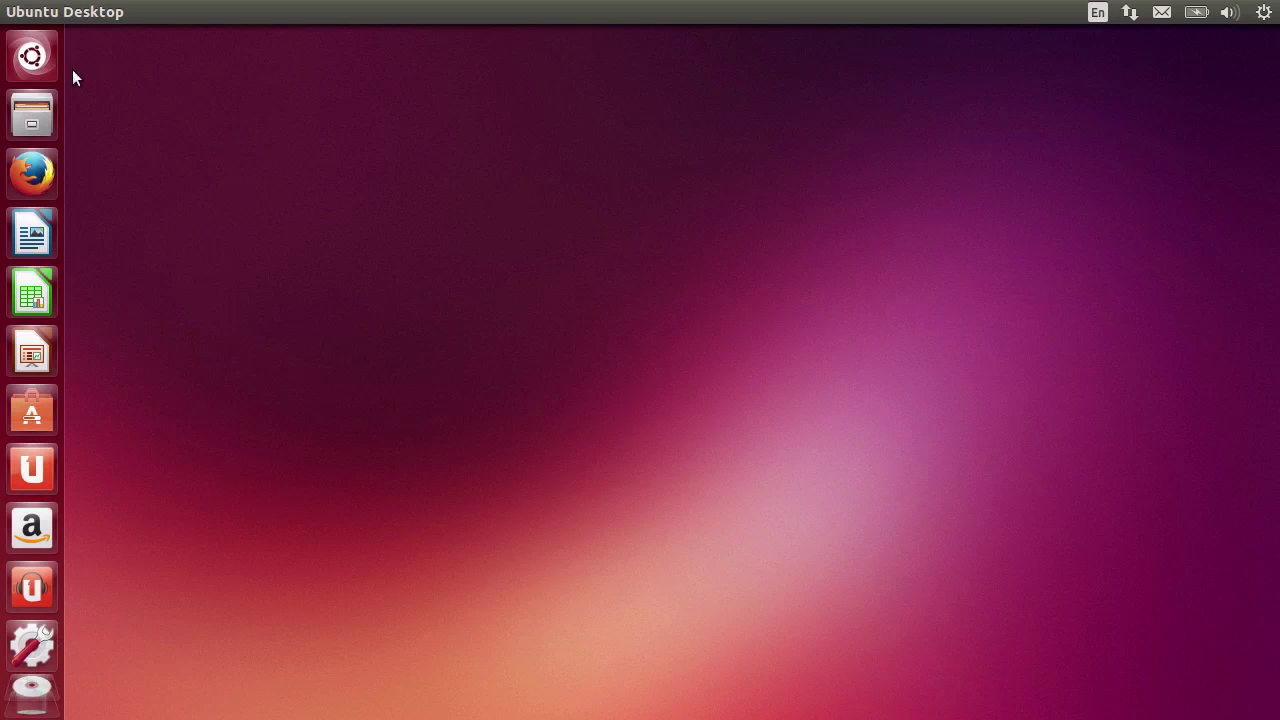
# - Search the Dash for 'settings' to list System Settings, Color, Keyboard and Network
pyautogui.click(30, 57)
pyautogui.write('s')
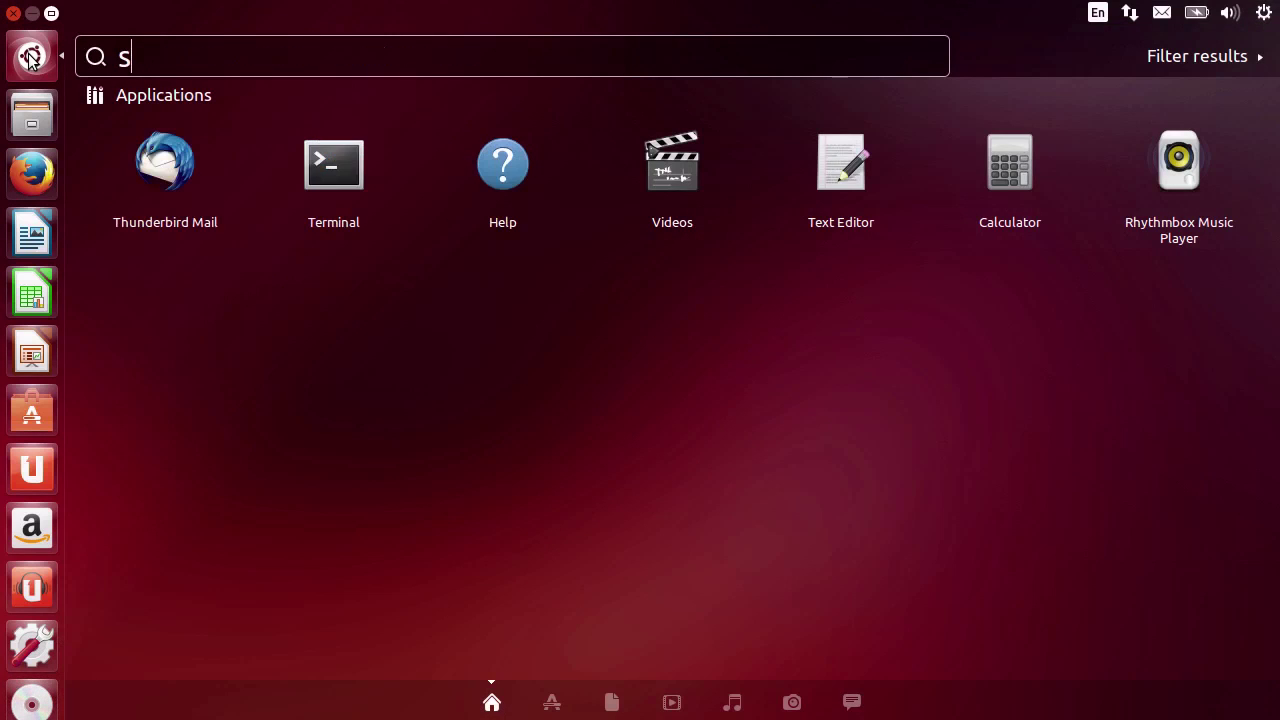
pyautogui.write('ettings')
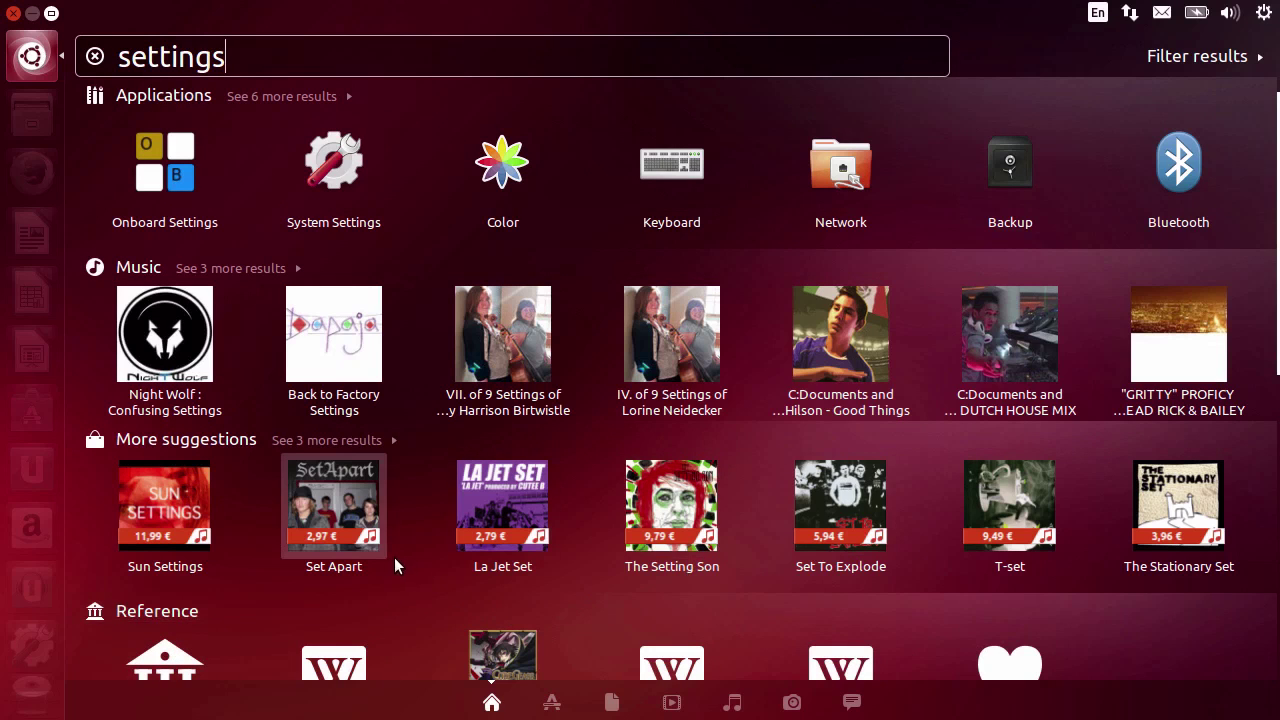
# - Open System Settings and drag its window slightly up and left
pyautogui.click(347, 163)
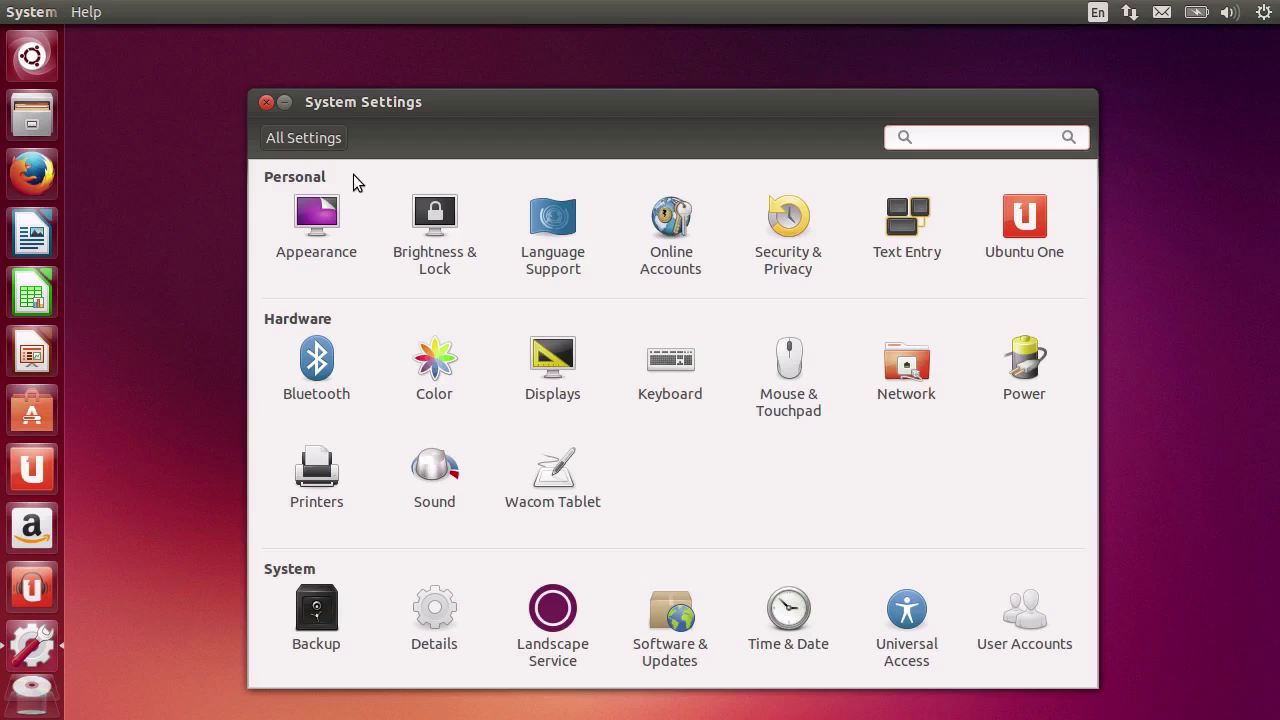
pyautogui.moveTo(348, 107); pyautogui.dragTo(343, 82)
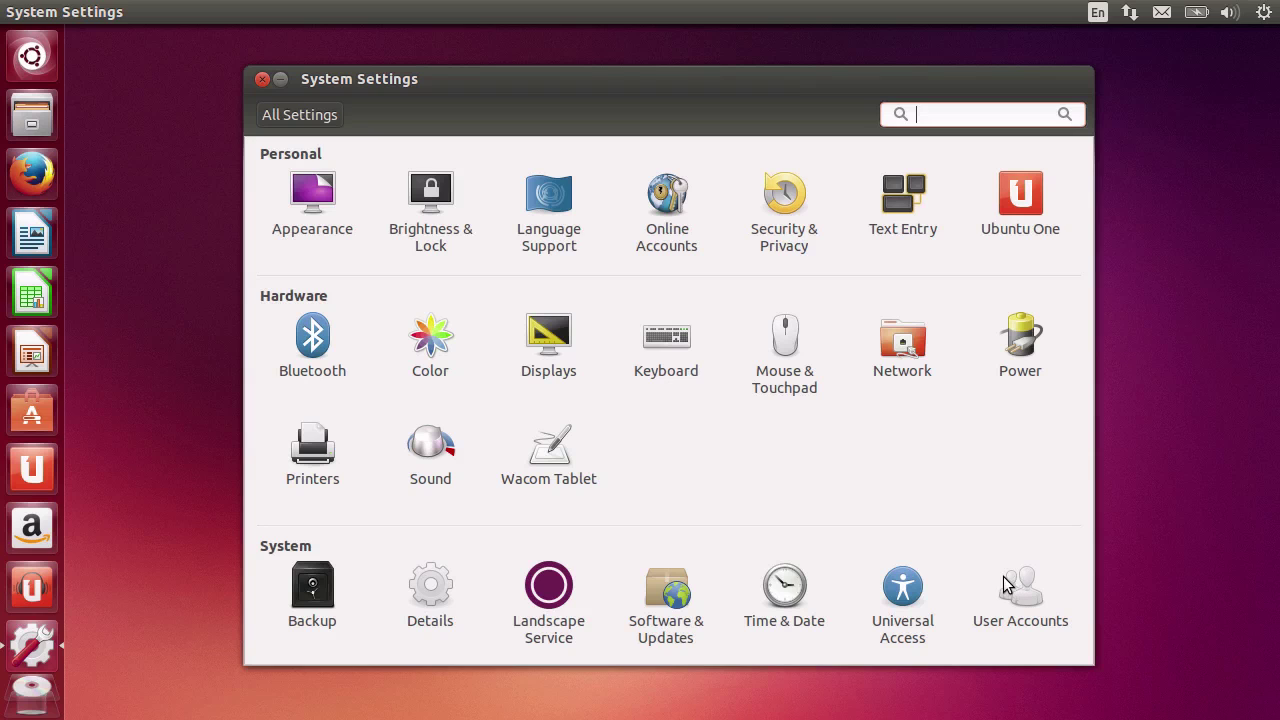
# - Open the Appearance panel under Personal in System Settings
pyautogui.click(315, 197)
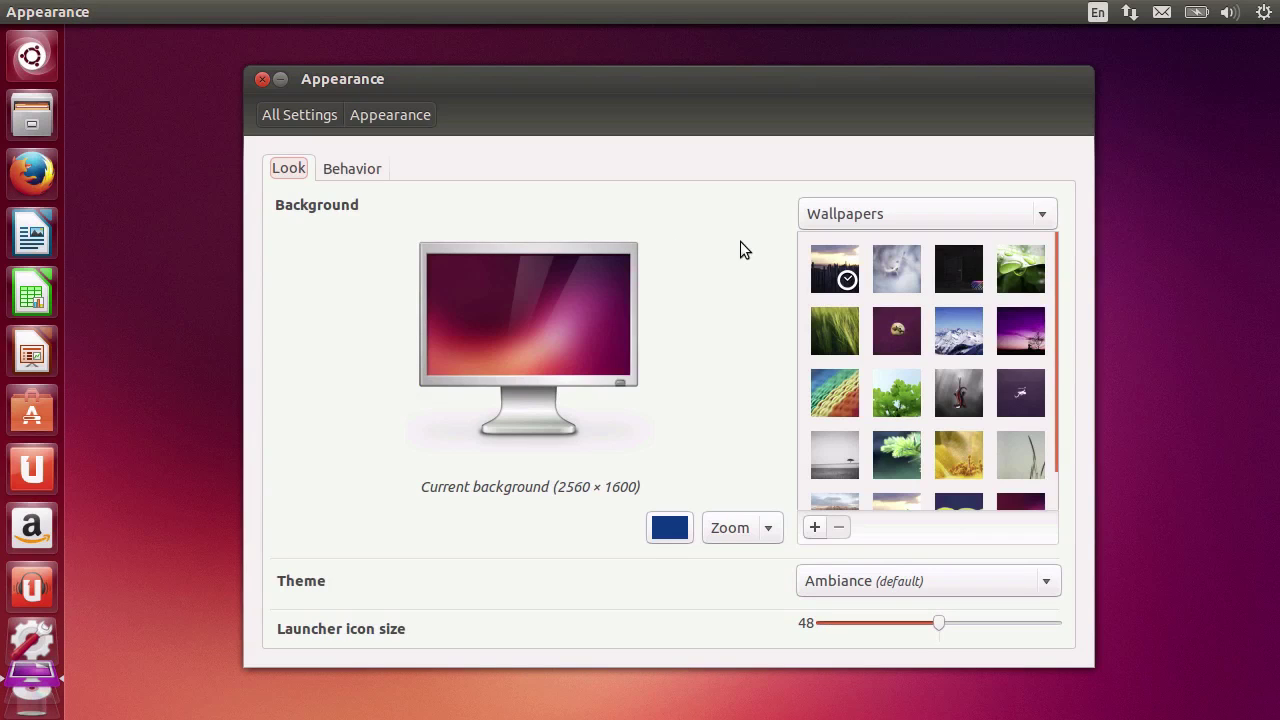
# - Add tuts-new.png from Downloads as the desktop background
pyautogui.click(814, 529)
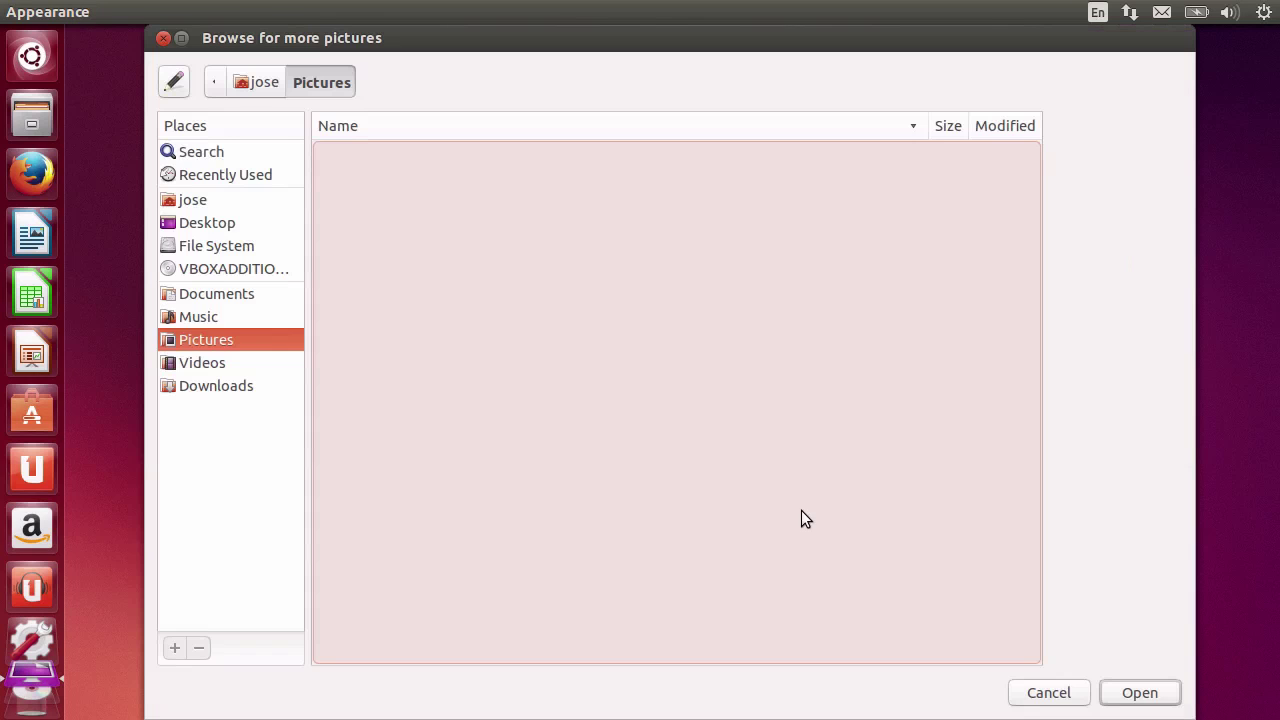
pyautogui.click(214, 386)
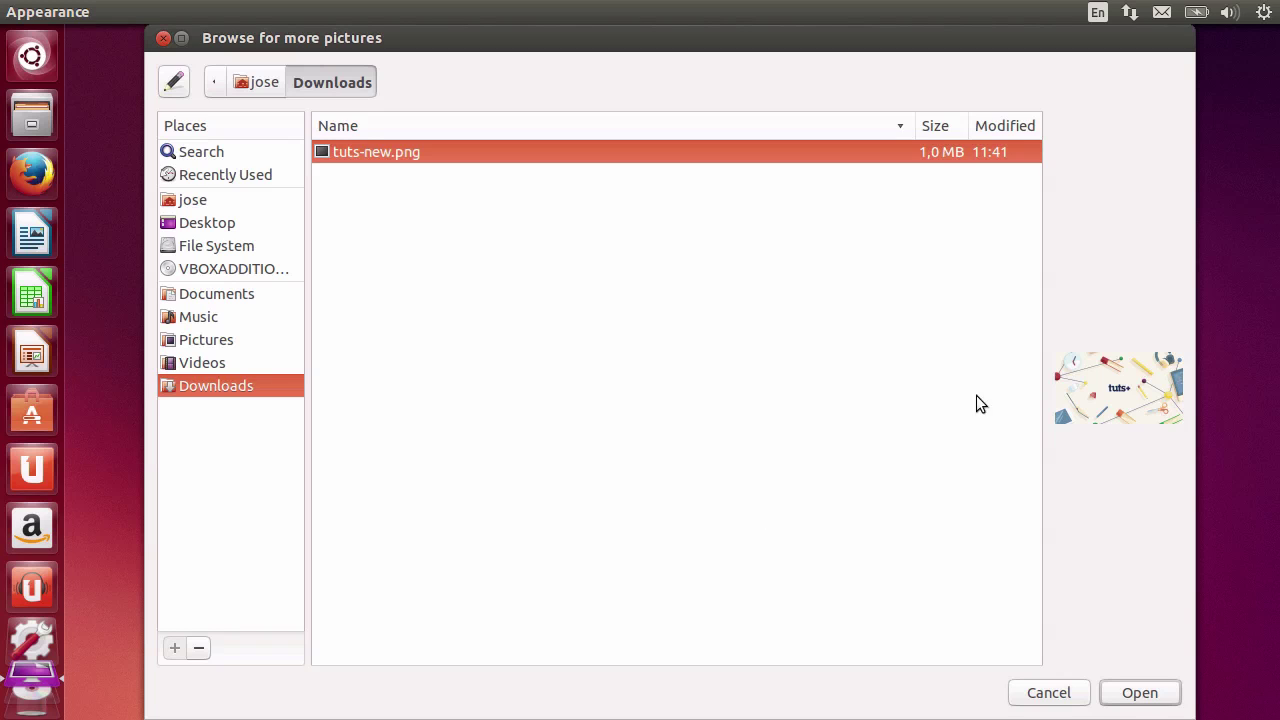
pyautogui.click(1140, 693)
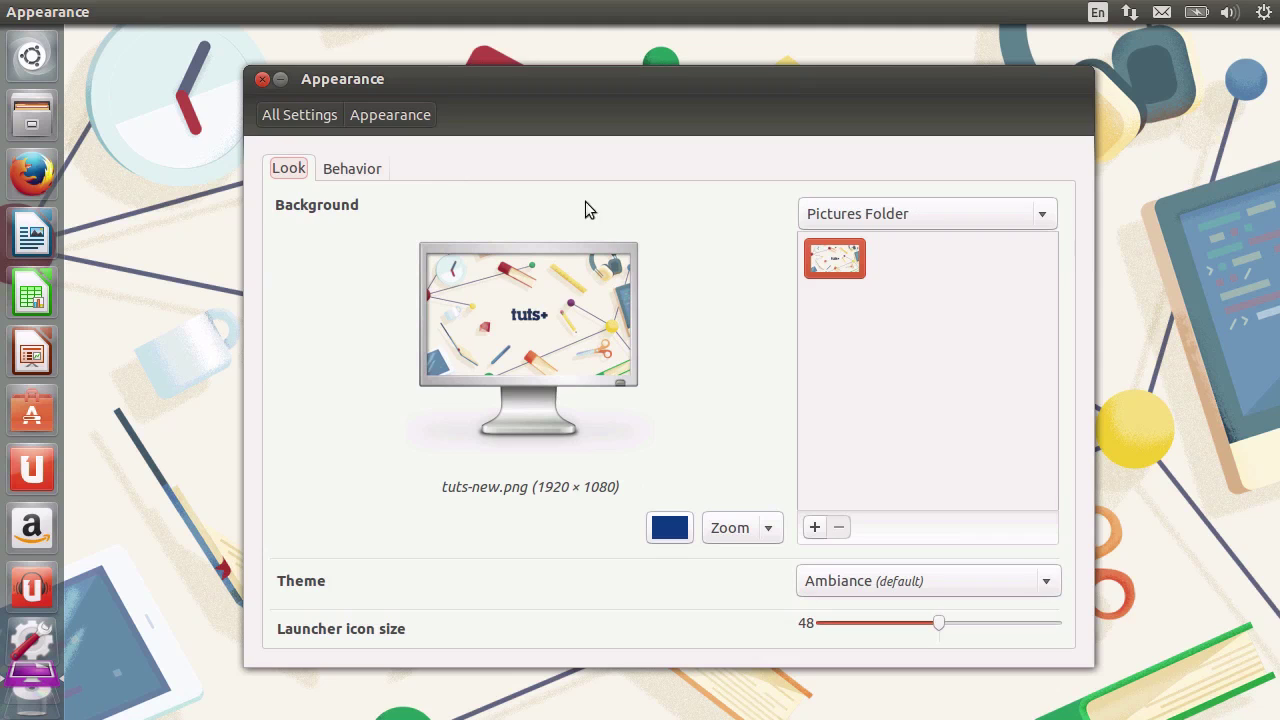
# - Choose Radiance from the Theme dropdown instead of Ambiance
pyautogui.click(833, 586)
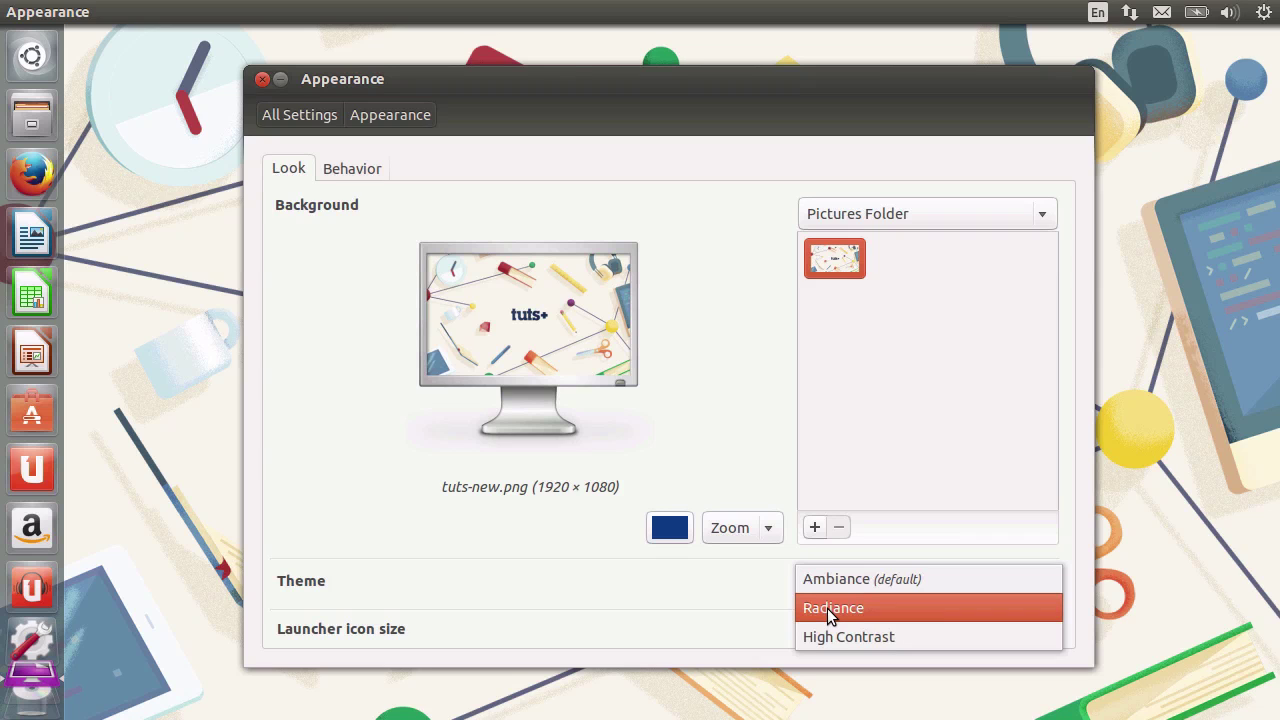
pyautogui.click(827, 608)
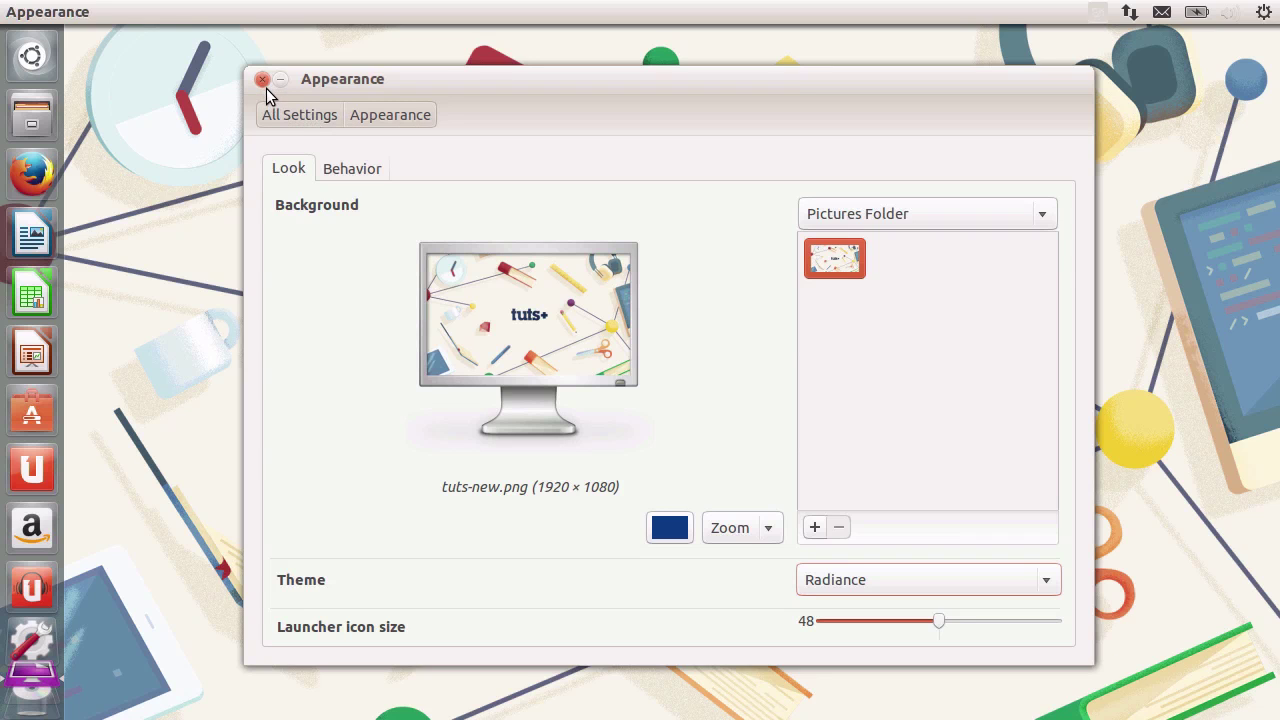
# - Return to All Settings and close the System Settings window
pyautogui.click(293, 114)
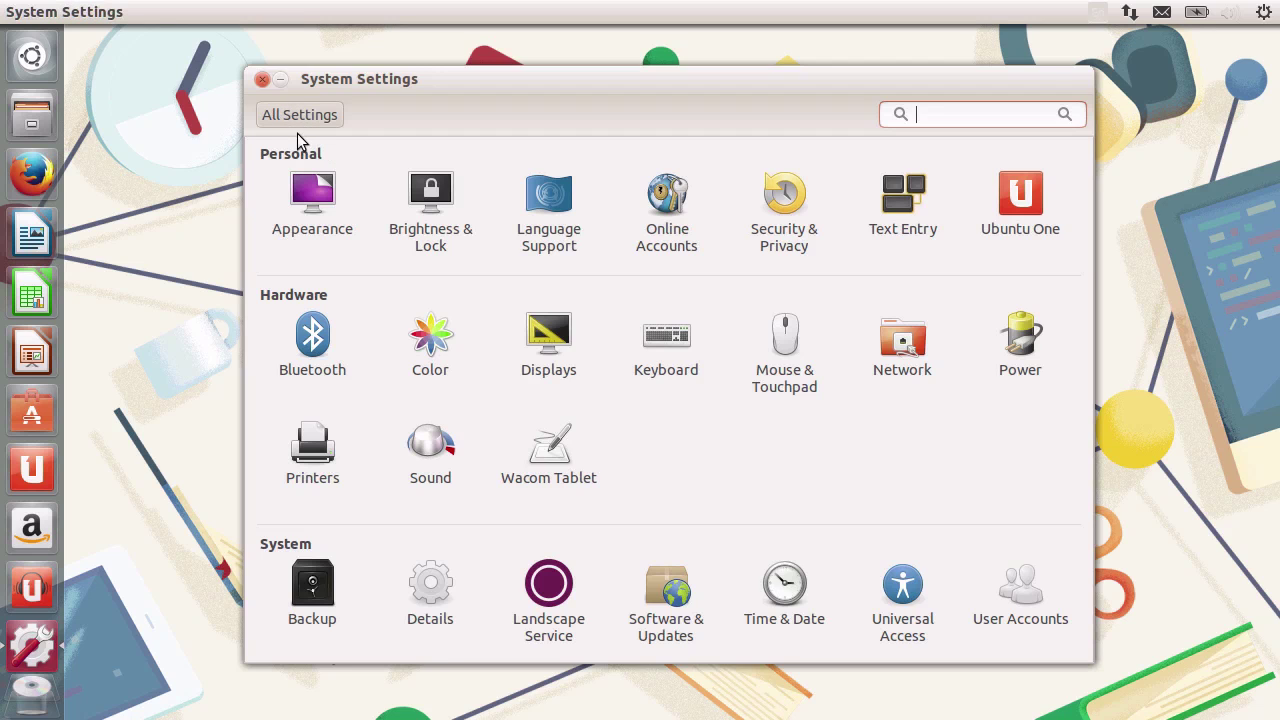
pyautogui.click(262, 80)
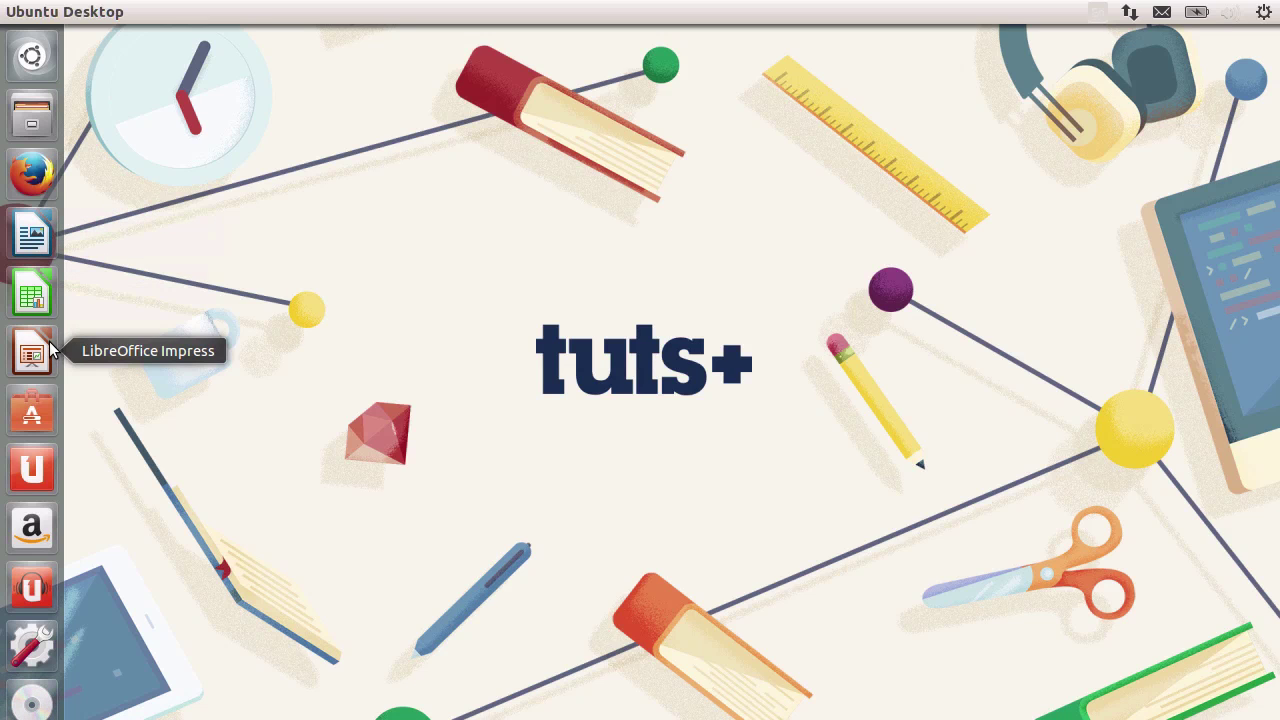
pyautogui.click(31, 240)
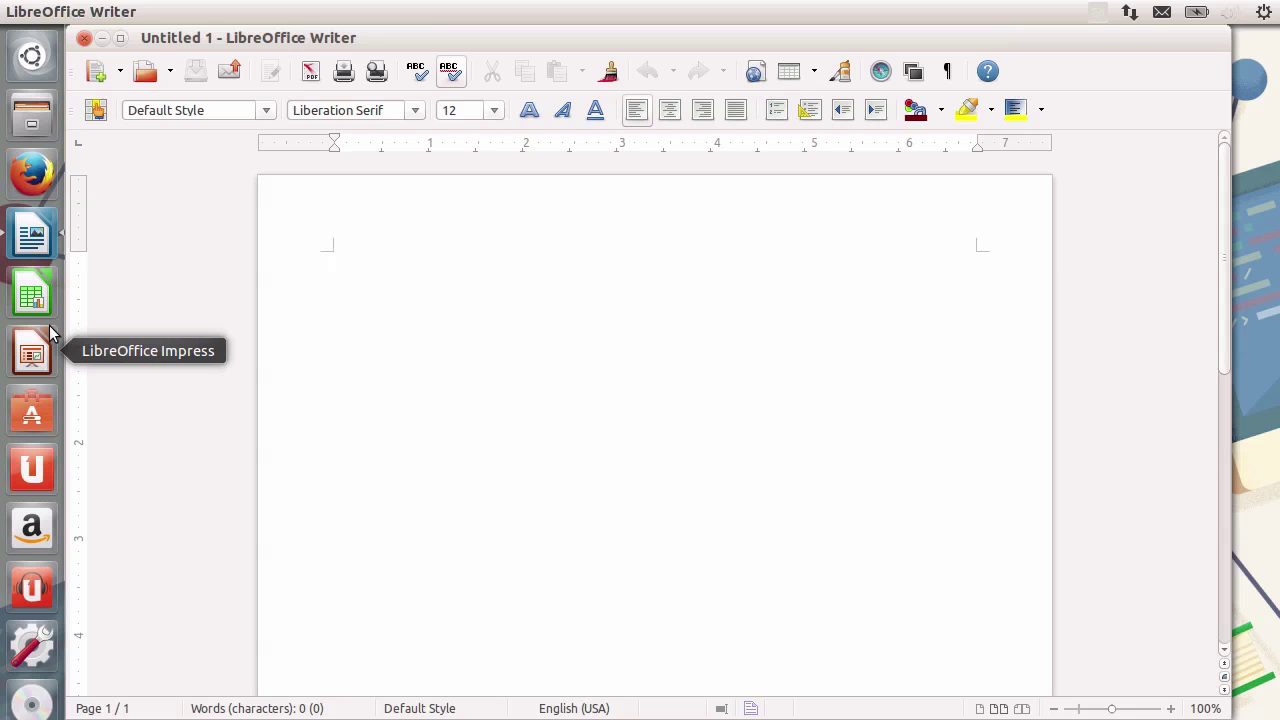
pyautogui.click(85, 38)
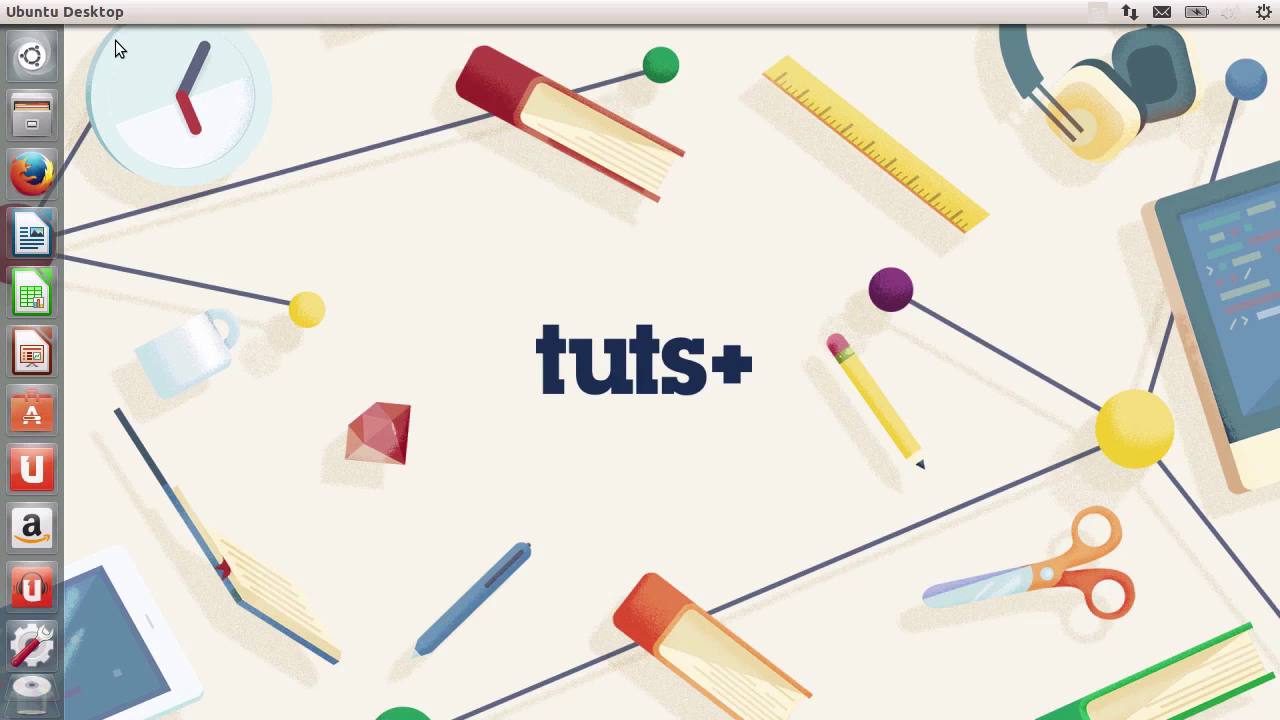
# - Search the Dash for 'music' and launch Rhythmbox Music Player from Applications
pyautogui.click(35, 56)
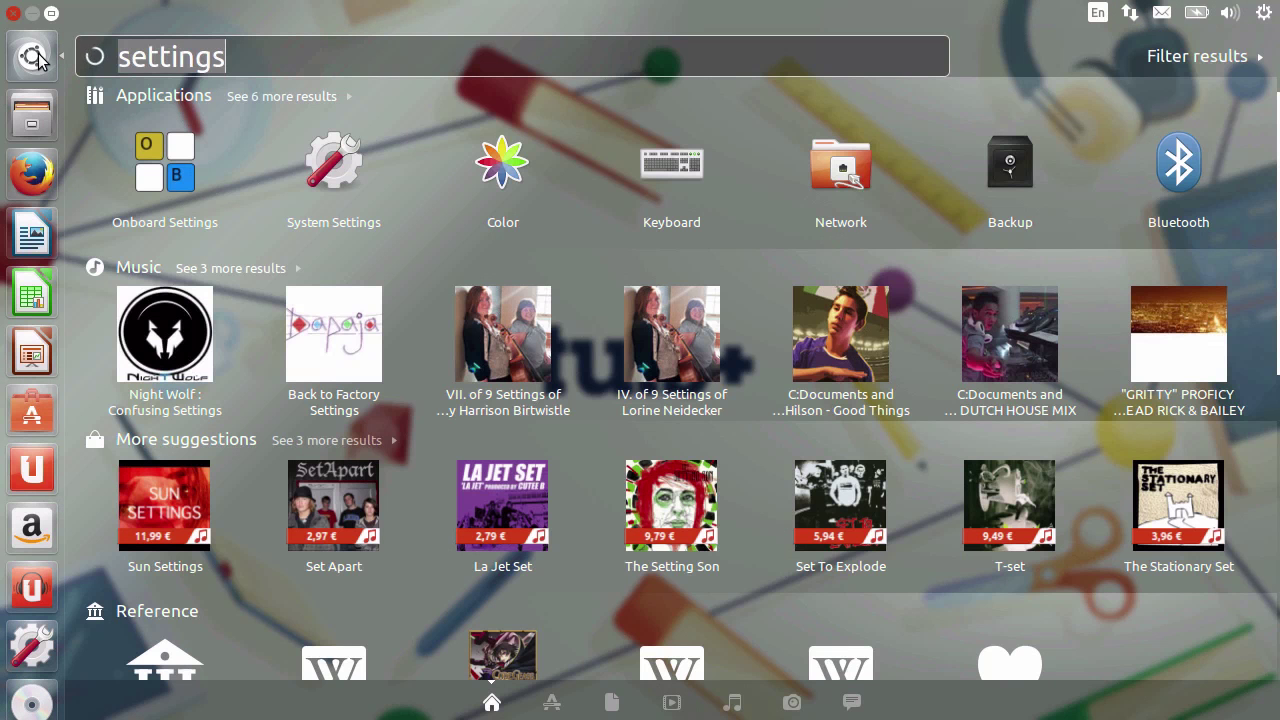
pyautogui.write('music')
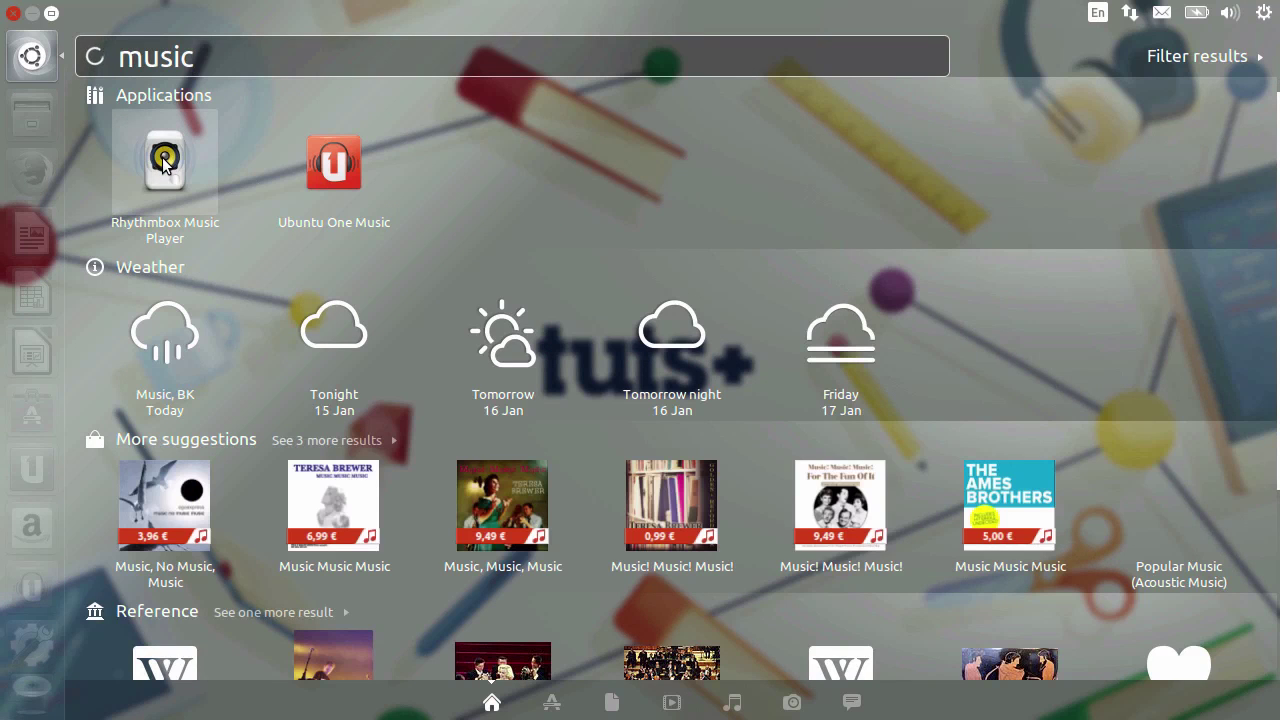
pyautogui.click(167, 162)
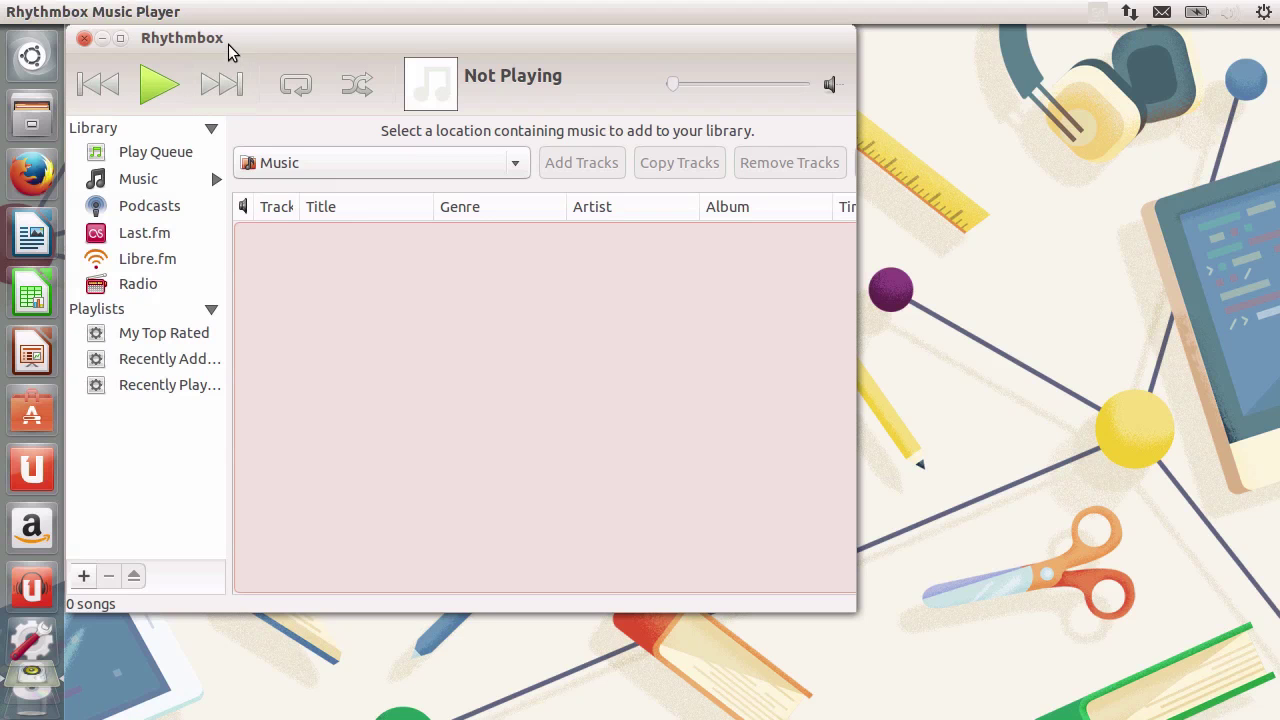
# - Drag the Rhythmbox window down and right toward the centre of the screen
pyautogui.moveTo(236, 40); pyautogui.dragTo(423, 94)
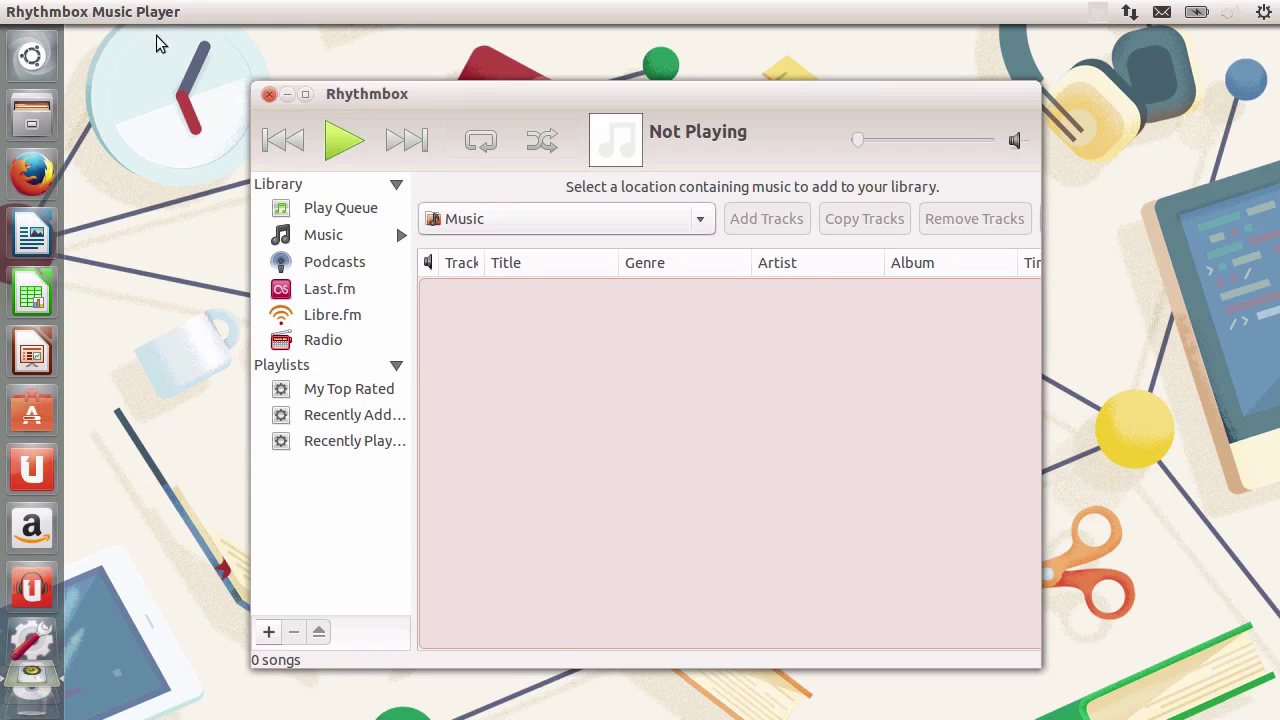
# - Use Add Music to set the import location to the Music folder, then close Rhythmbox
pyautogui.moveTo(137, 17)
pyautogui.click(95, 16)
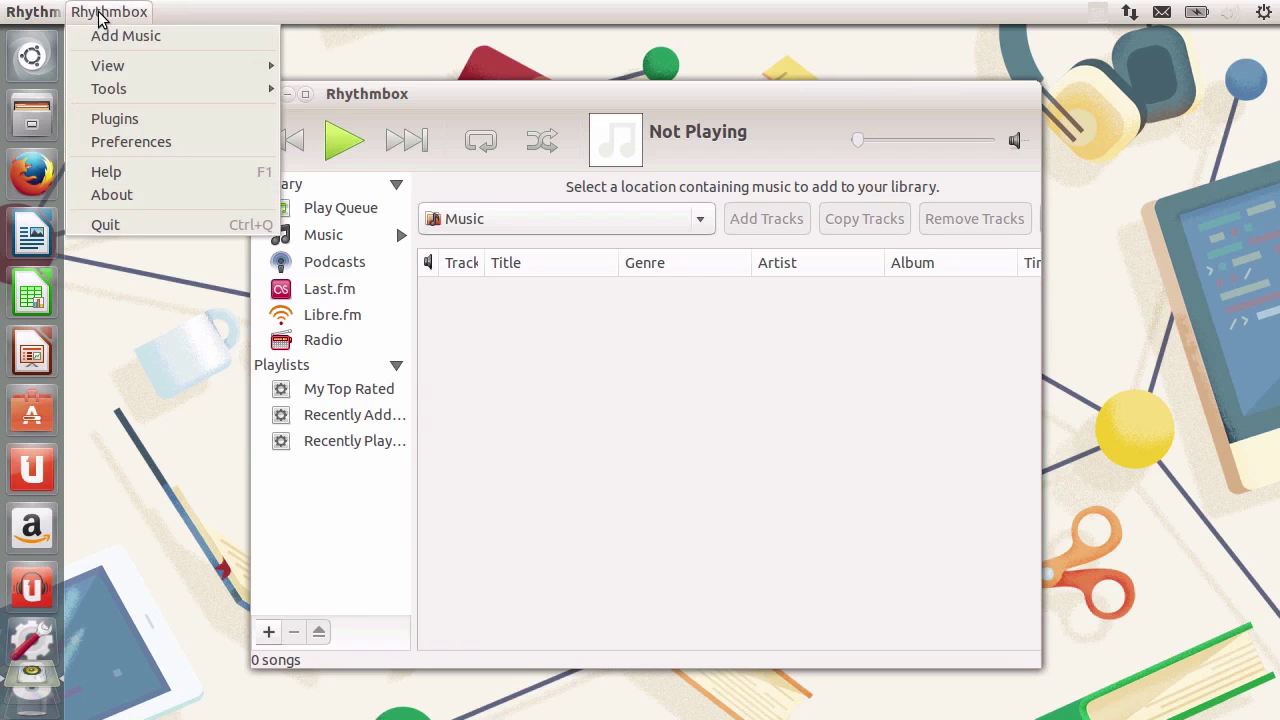
pyautogui.click(110, 36)
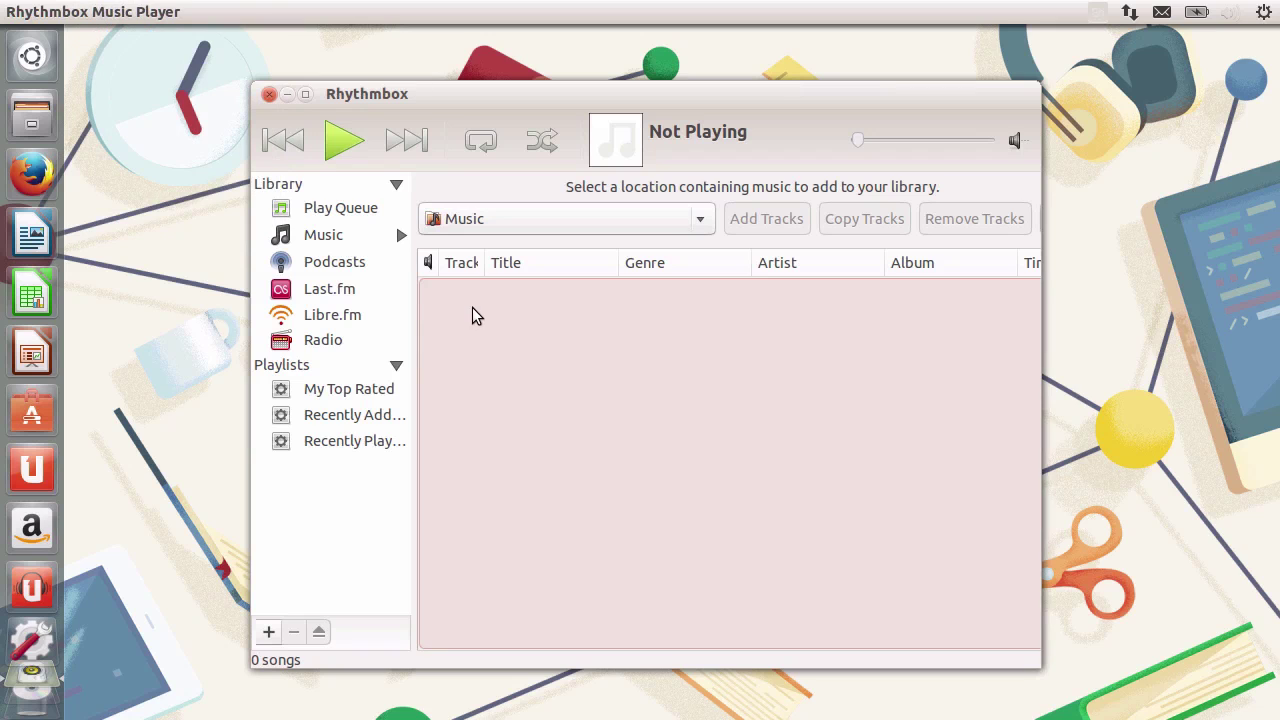
pyautogui.click(446, 229)
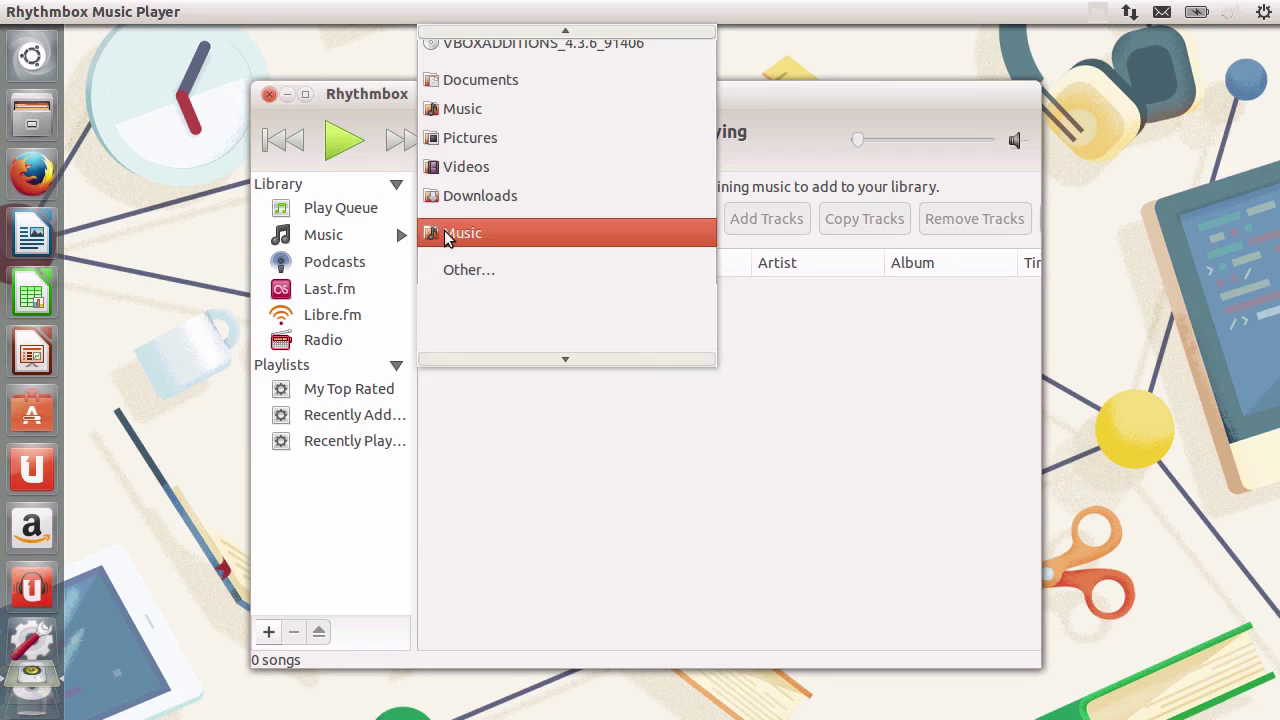
pyautogui.click(452, 236)
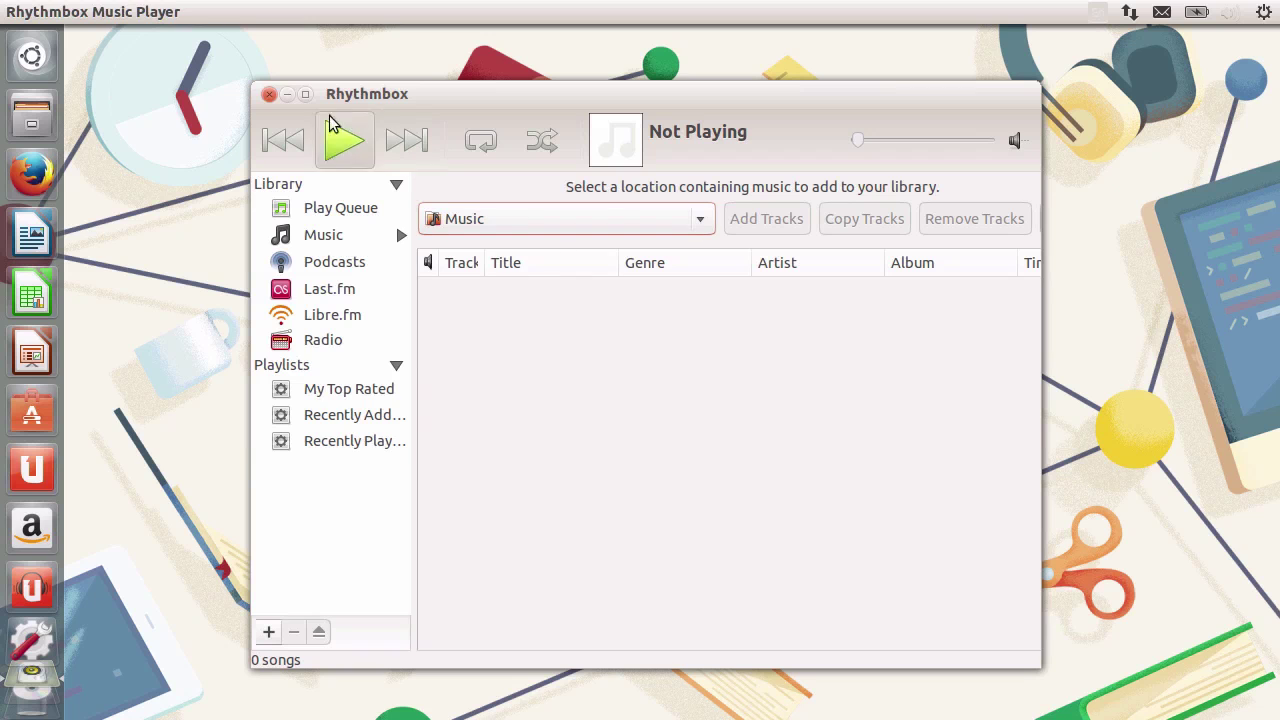
pyautogui.click(268, 95)
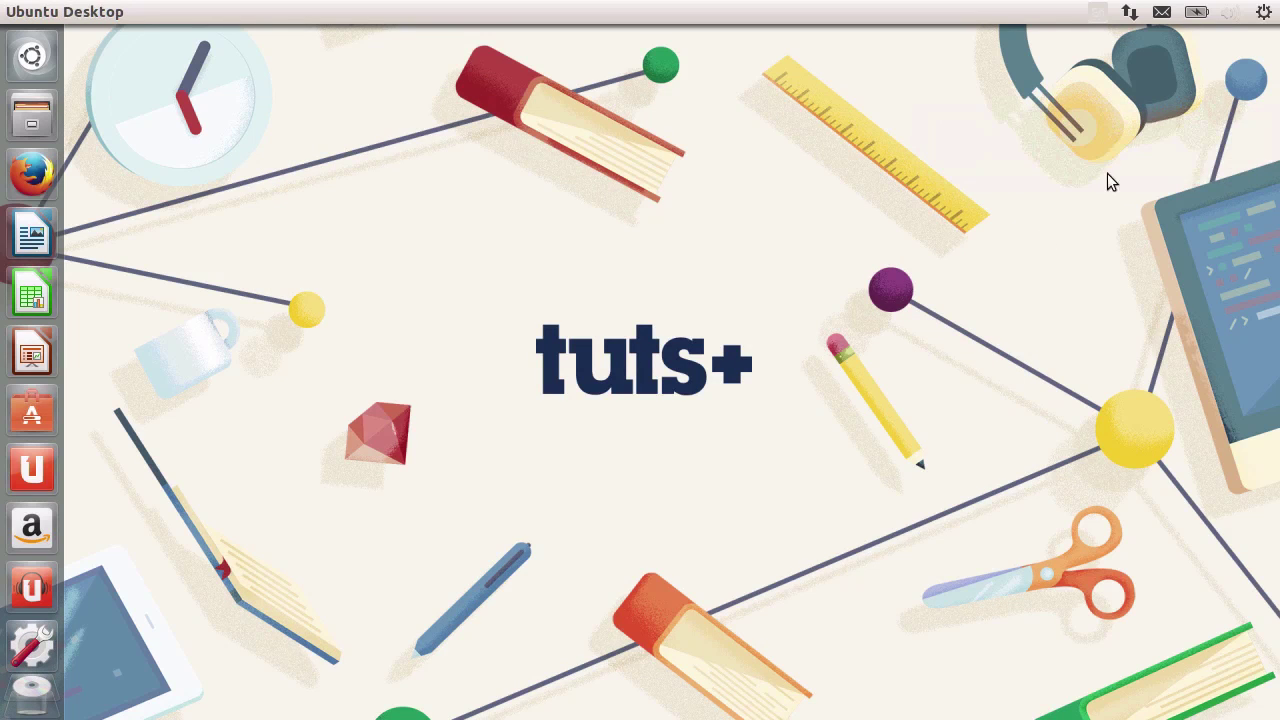
pyautogui.click(1231, 14)
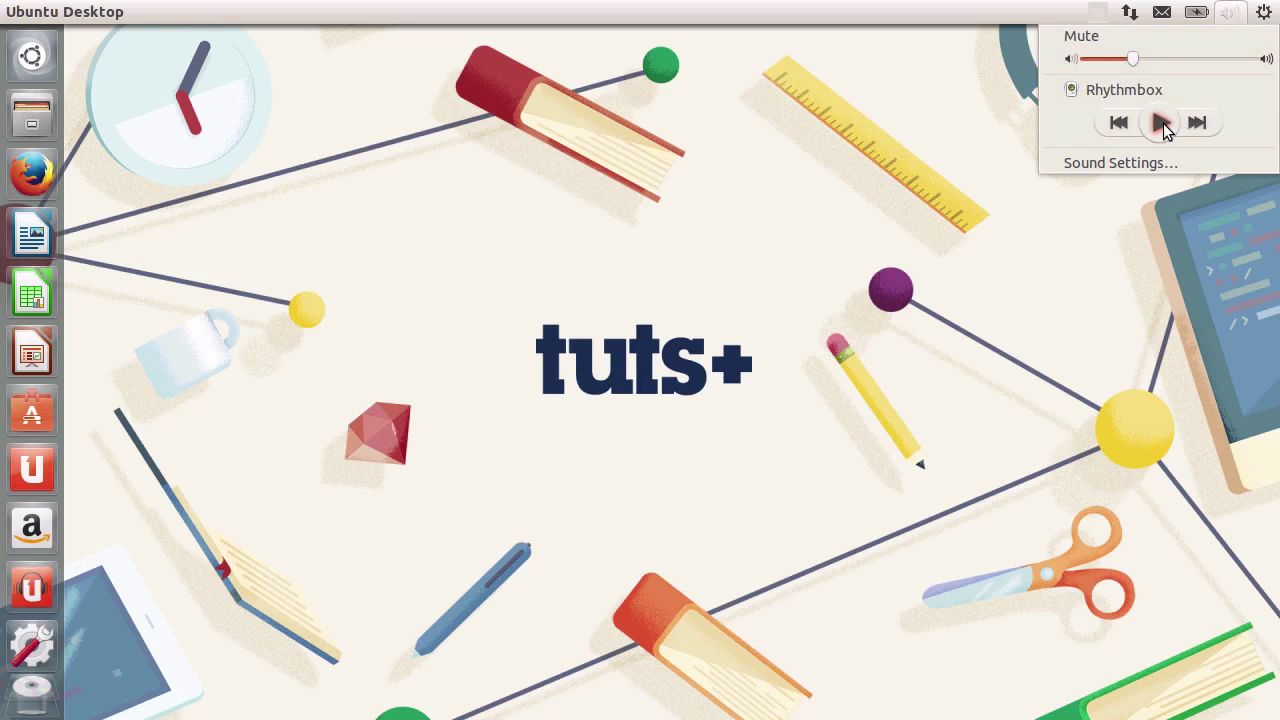
pyautogui.click(906, 108)
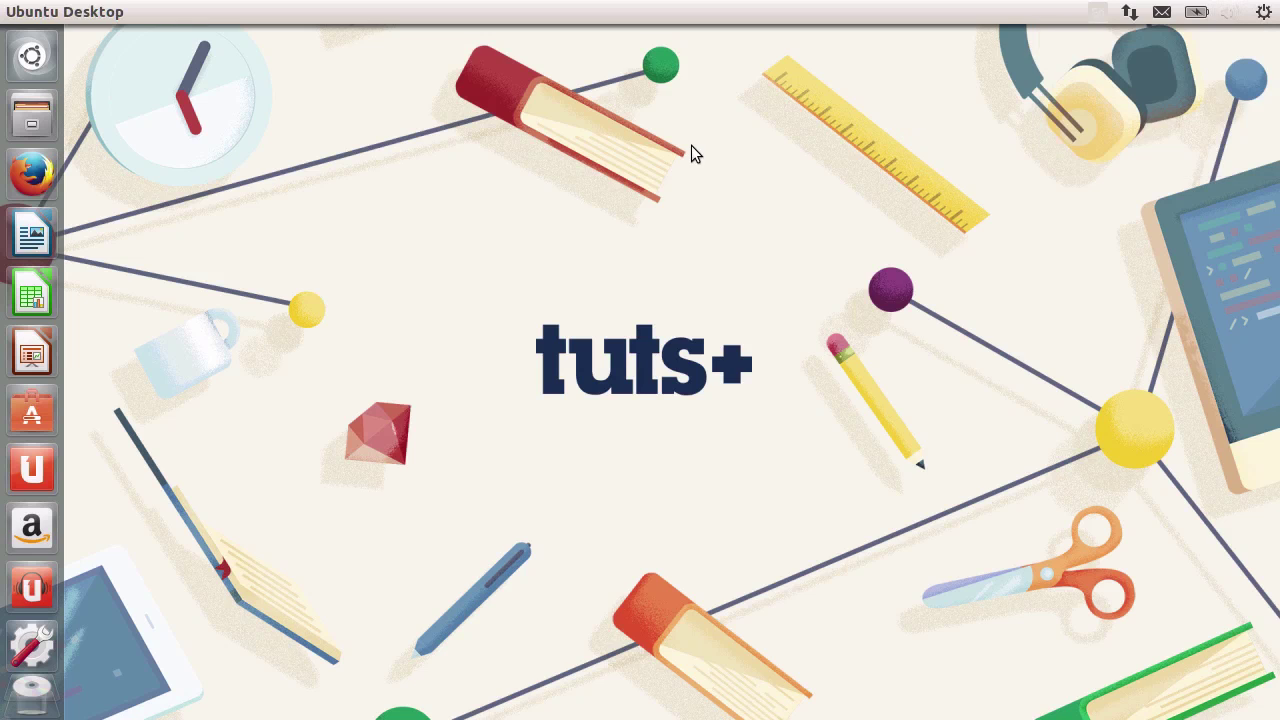